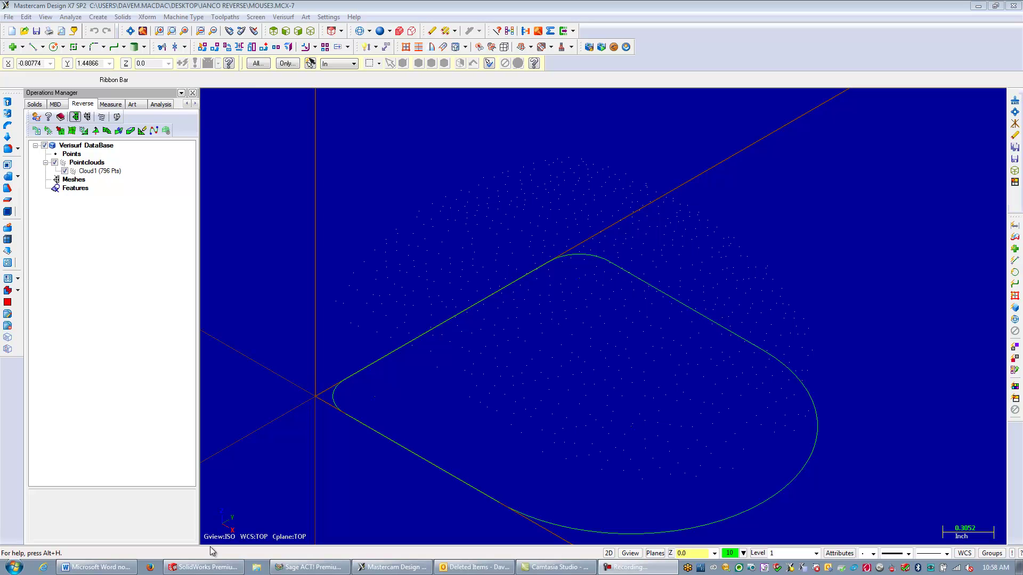
# - Fit a surface patch to Cloud1 with Fit > Surface Patch and accept the result
pyautogui.click(98, 171)
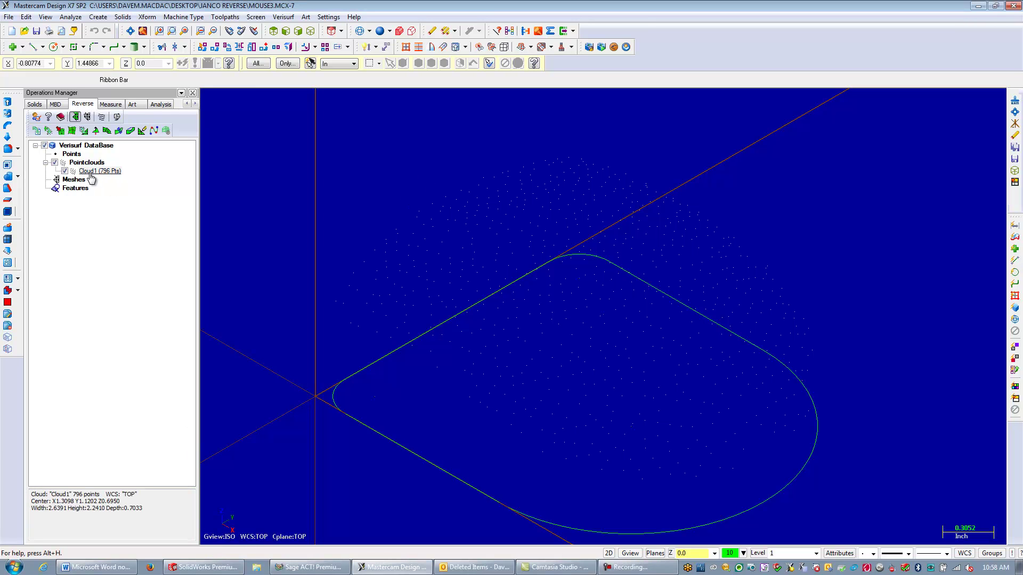
pyautogui.rightClick(90, 173)
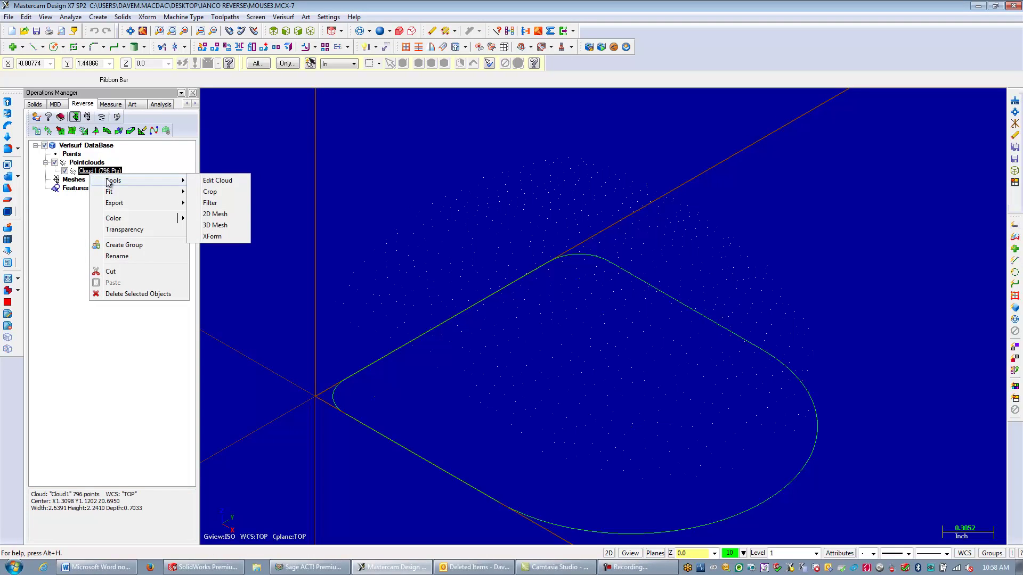
pyautogui.moveTo(110, 193)
pyautogui.click(221, 191)
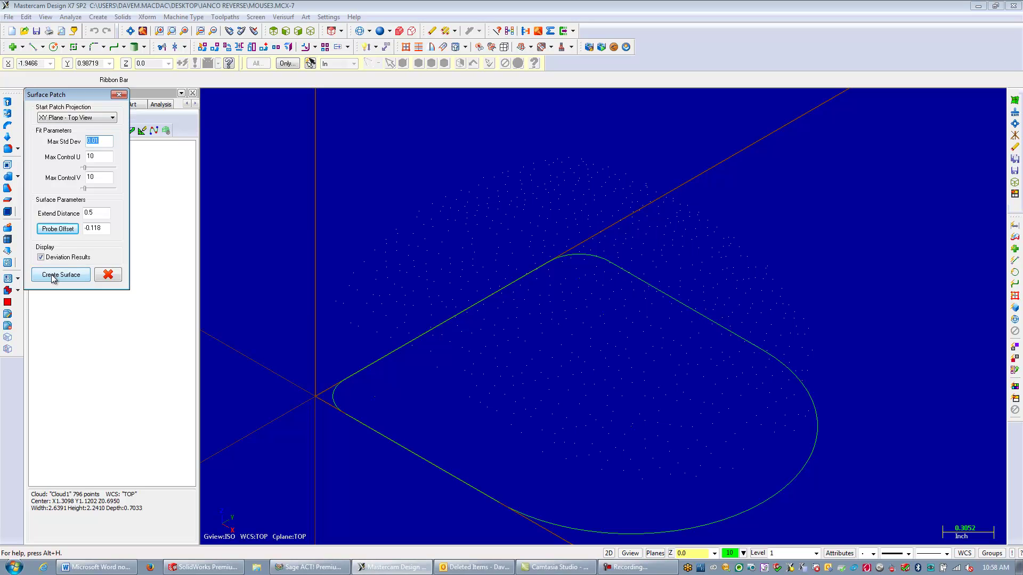
pyautogui.click(53, 274)
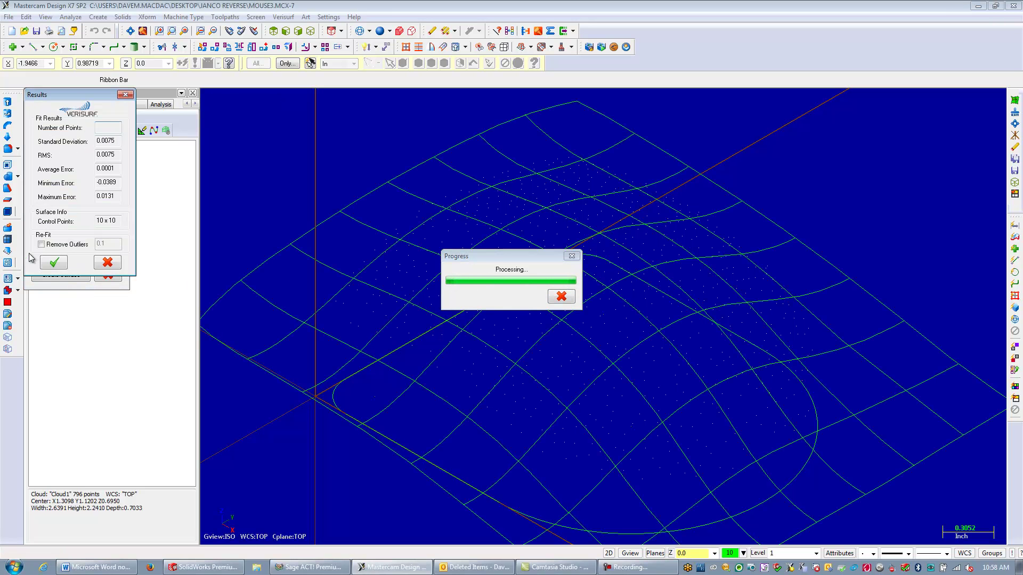
pyautogui.click(58, 263)
pyautogui.click(108, 275)
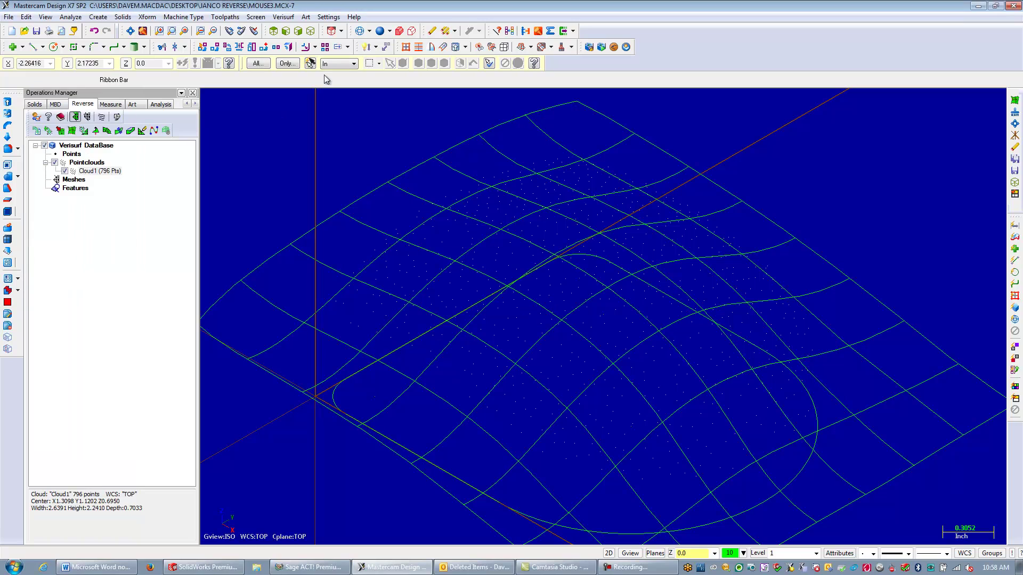
# - Toggle the fitted surface shaded and back to wireframe, orbiting to inspect it
pyautogui.click(380, 31)
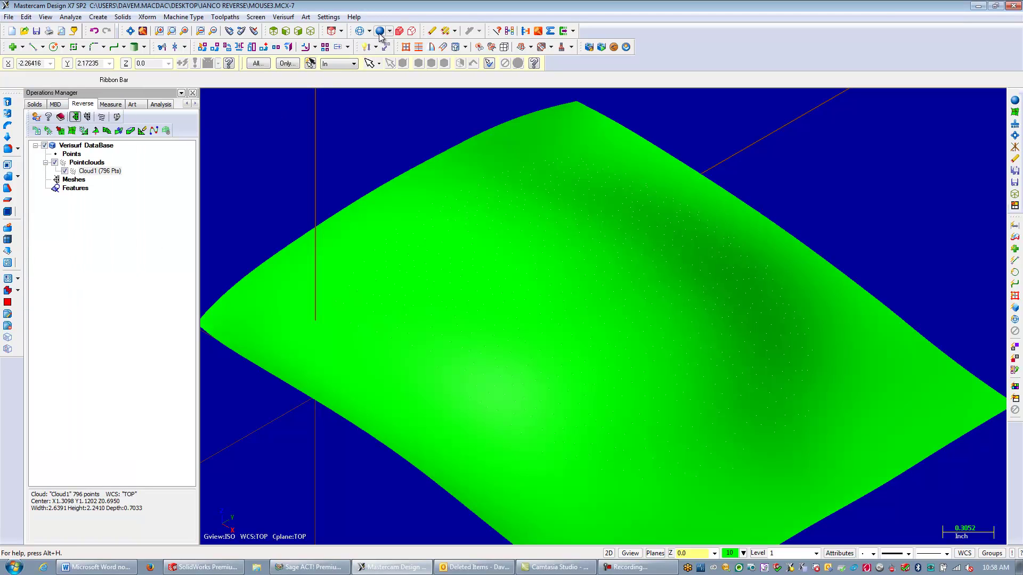
pyautogui.click(380, 30)
pyautogui.moveTo(395, 110)
pyautogui.mouseDown(button='middle')
pyautogui.moveTo(482, 318)
pyautogui.moveTo(486, 286)
pyautogui.moveTo(480, 338)
pyautogui.moveTo(471, 313)
pyautogui.mouseUp(button='middle')
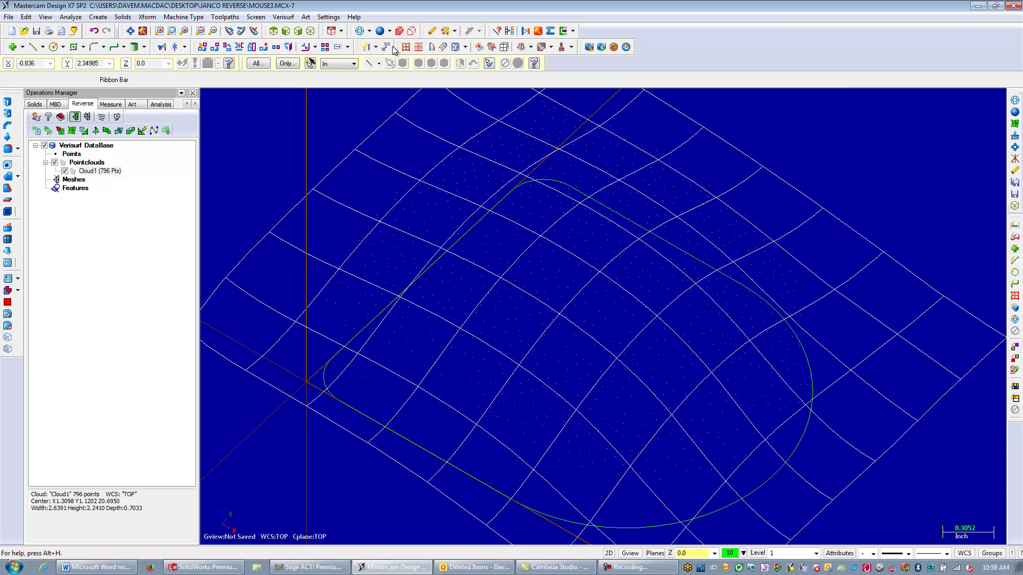
# - Return to the isometric view and save the Mastercam part
pyautogui.click(310, 31)
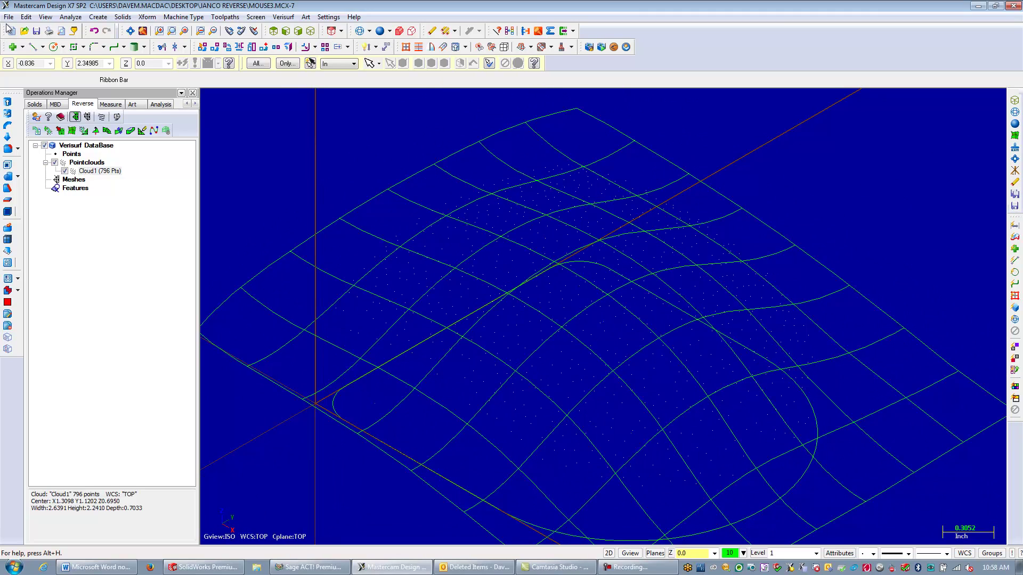
pyautogui.click(9, 19)
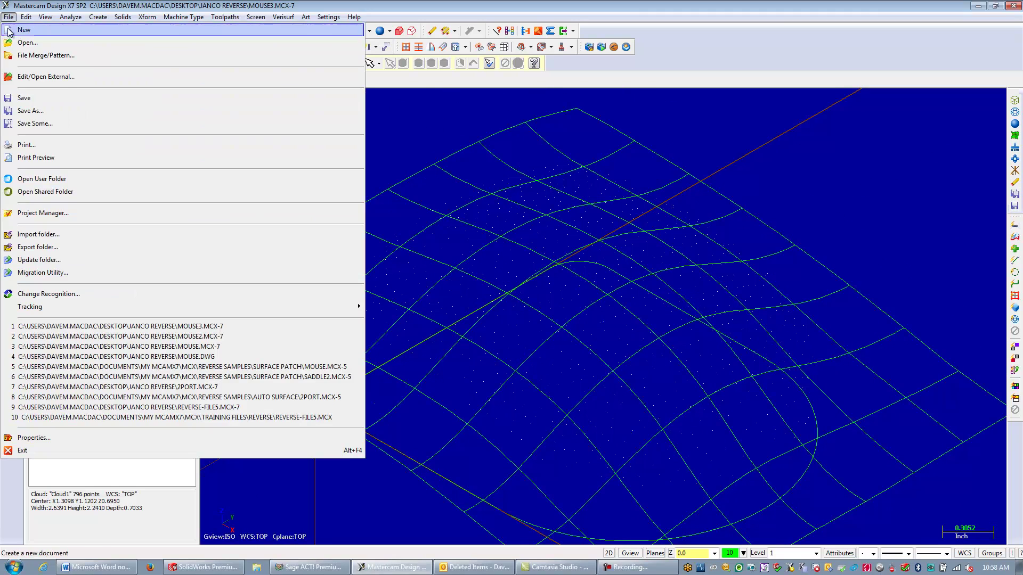
pyautogui.click(75, 101)
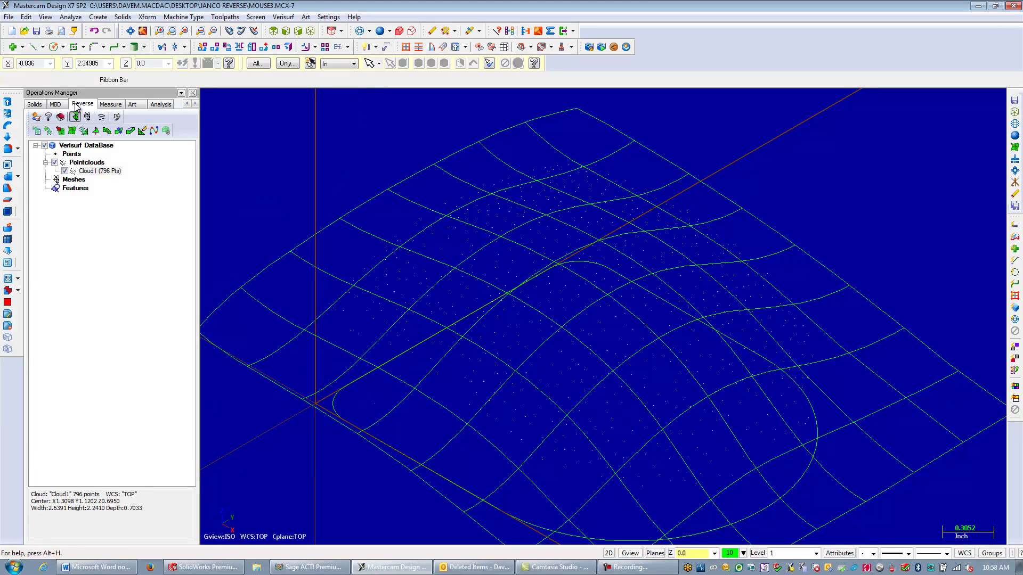
# - Export the surface as IGES file MOUSE3.IGS with no comment, then go to SolidWorks
pyautogui.click(7, 18)
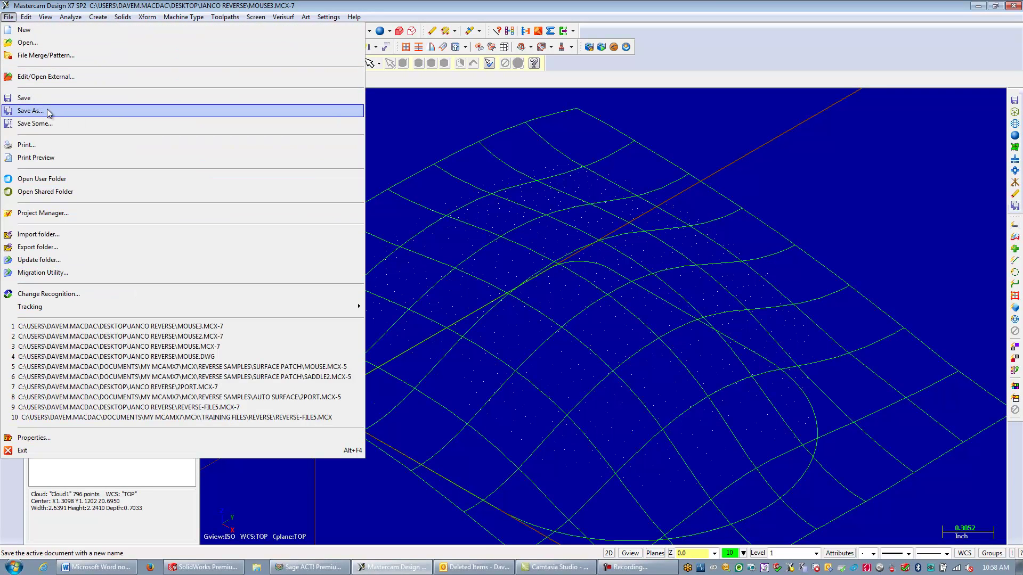
pyautogui.click(48, 111)
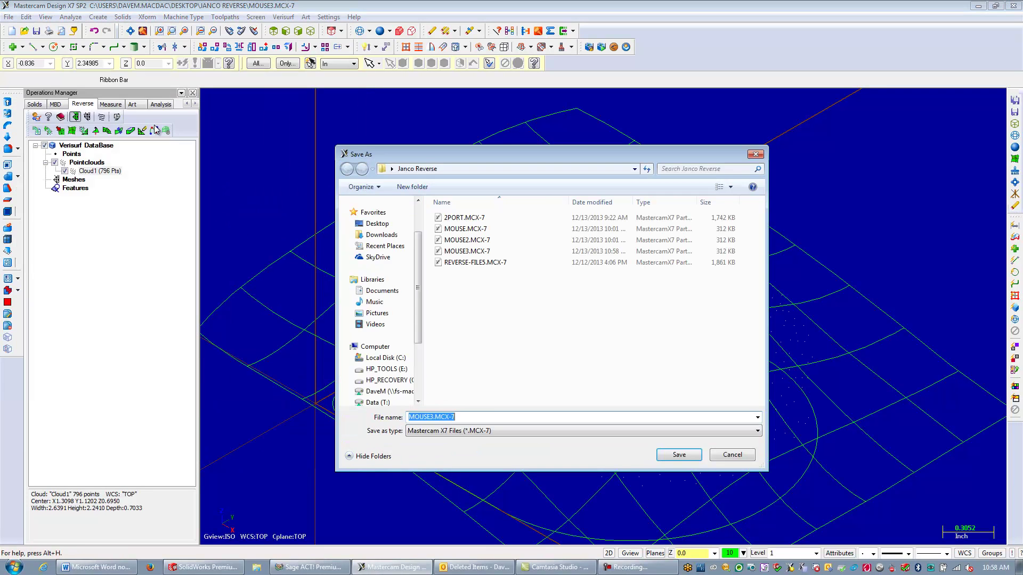
pyautogui.click(561, 434)
pyautogui.click(522, 457)
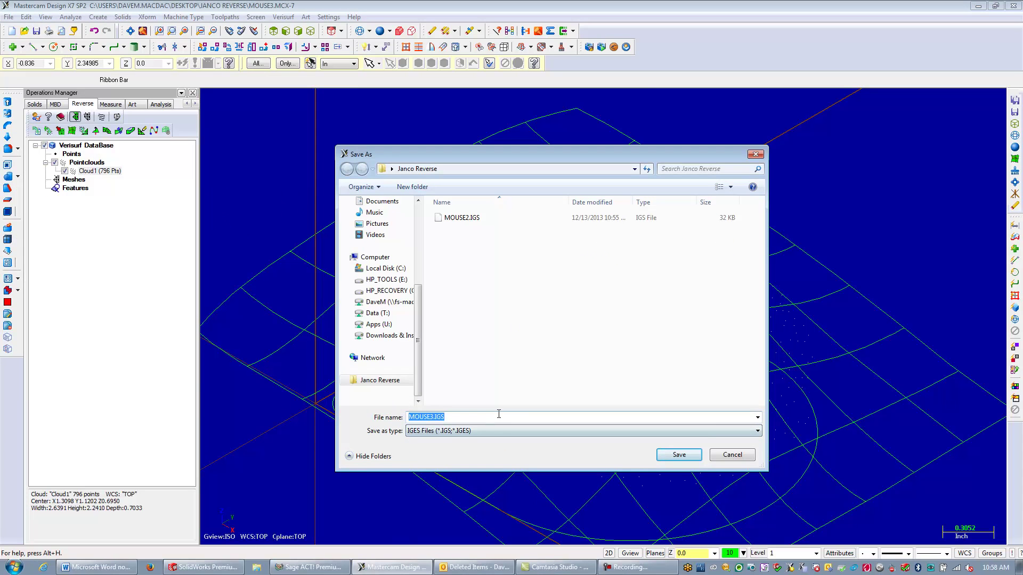
pyautogui.click(677, 455)
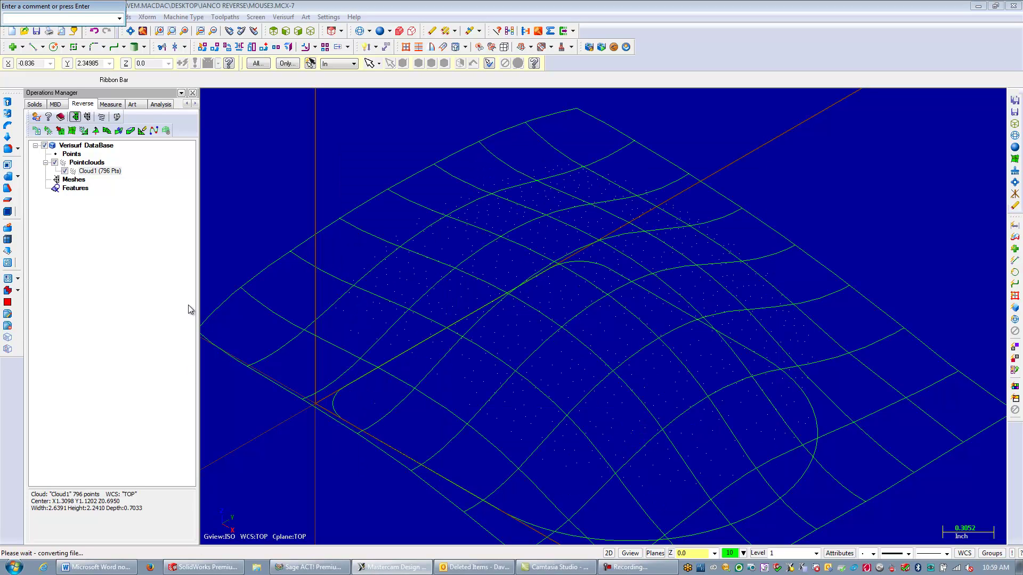
pyautogui.press('Return')
pyautogui.click(204, 566)
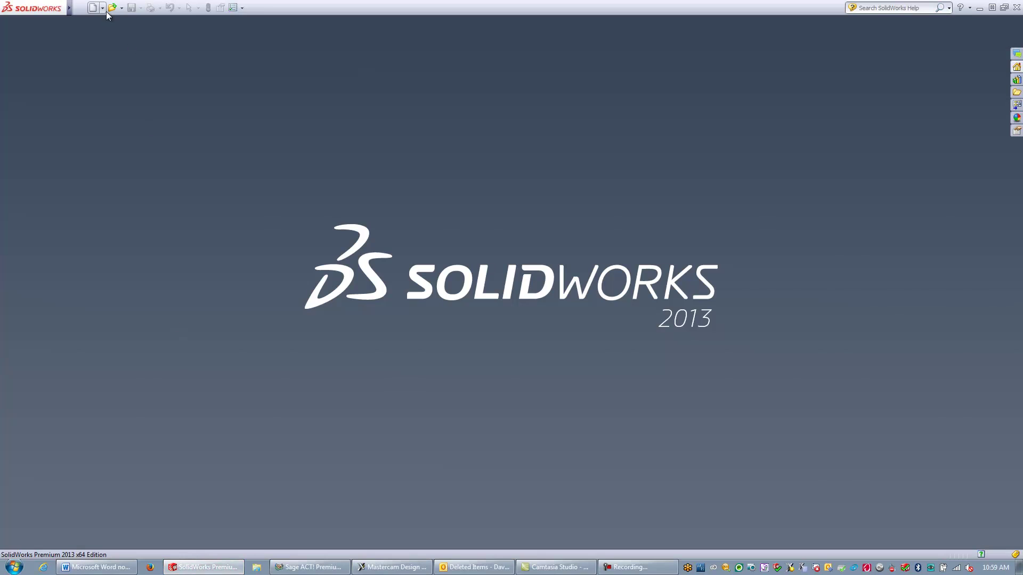
# - Open MOUSE3.IGS from the Janco Reverse folder as a part
pyautogui.click(112, 8)
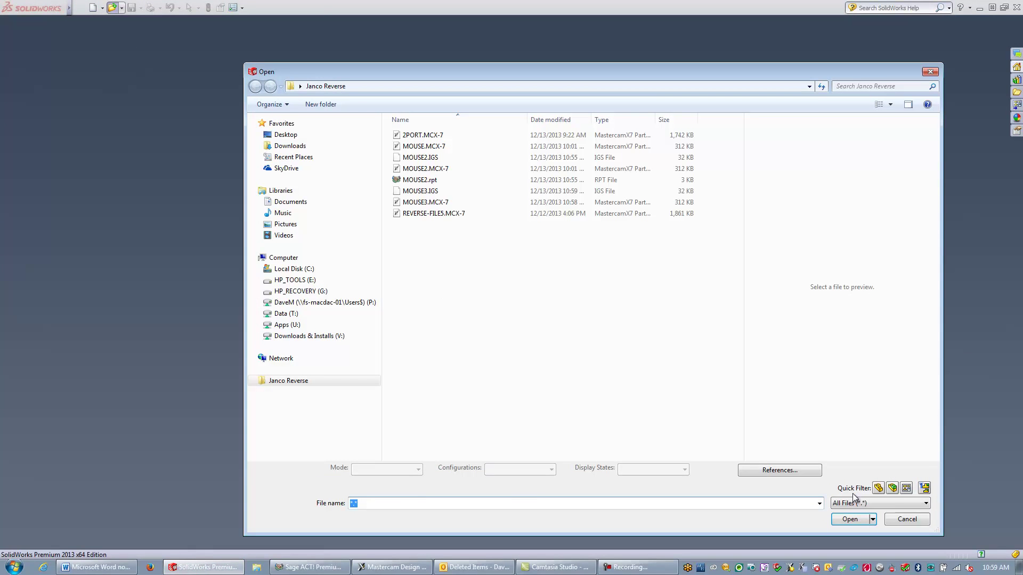
pyautogui.click(423, 191)
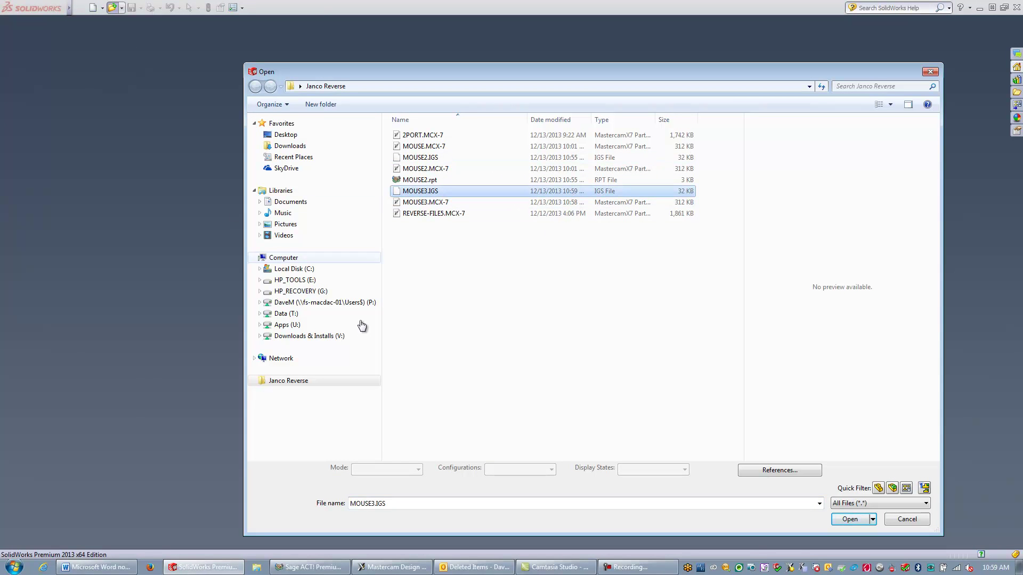
pyautogui.click(847, 519)
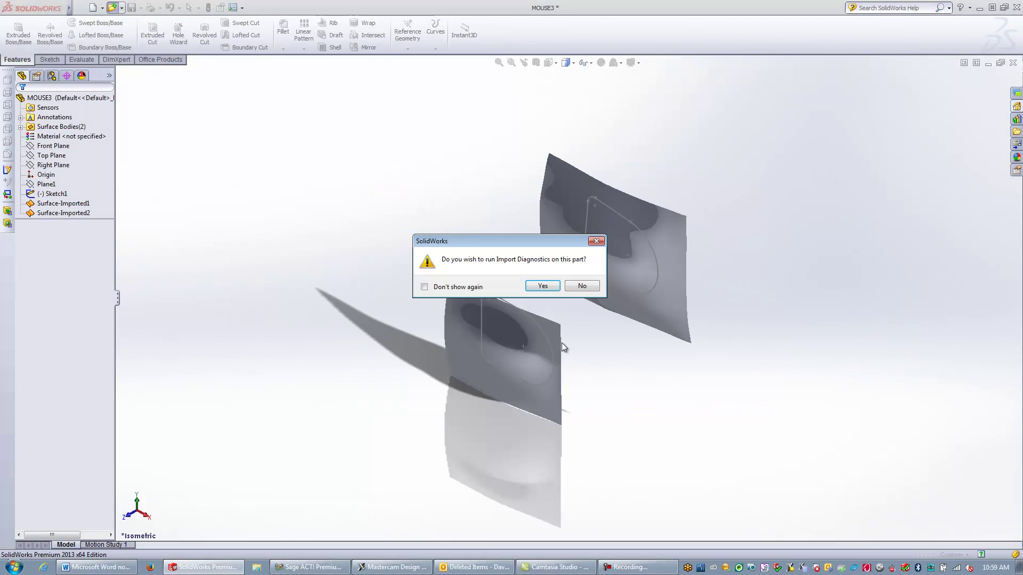
# - Decline import diagnostics and delete the extra Surface-Imported1
pyautogui.click(589, 285)
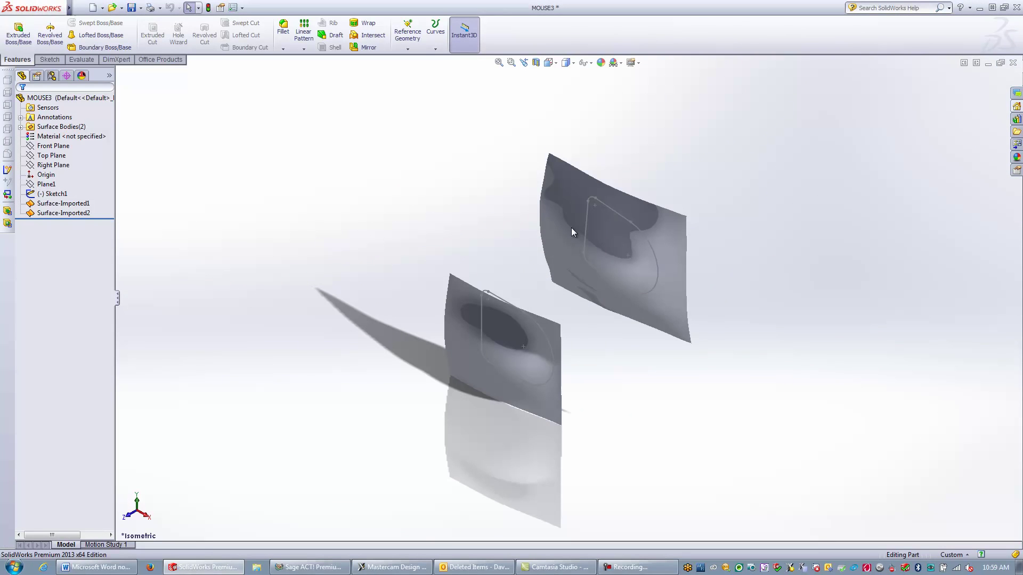
pyautogui.click(616, 212)
pyautogui.press('Delete')
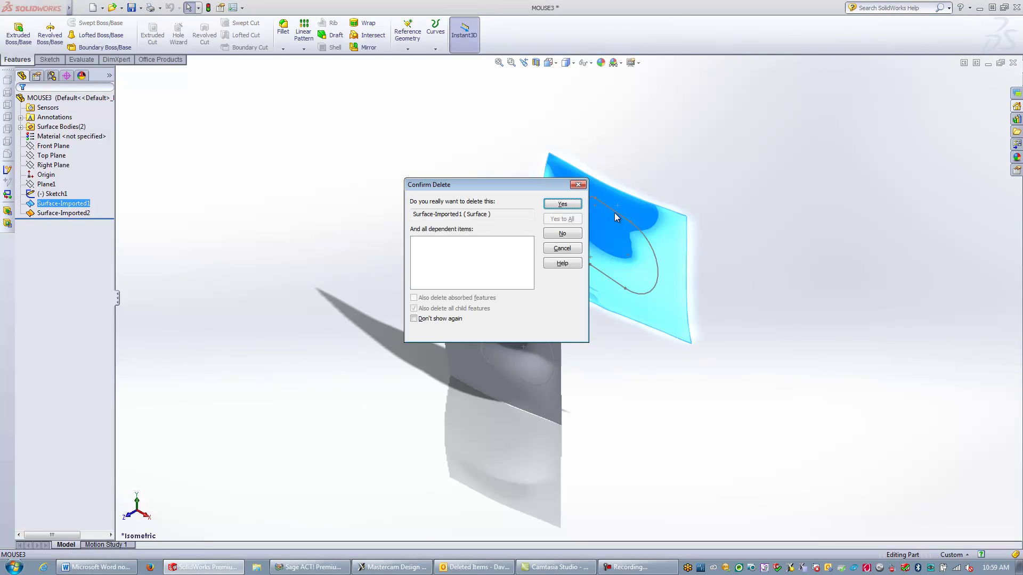
pyautogui.click(563, 204)
# - Edit Sketch1, delete the upper duplicate outline and stray arc, viewed from Front
pyautogui.moveTo(562, 167); pyautogui.dragTo(740, 314)
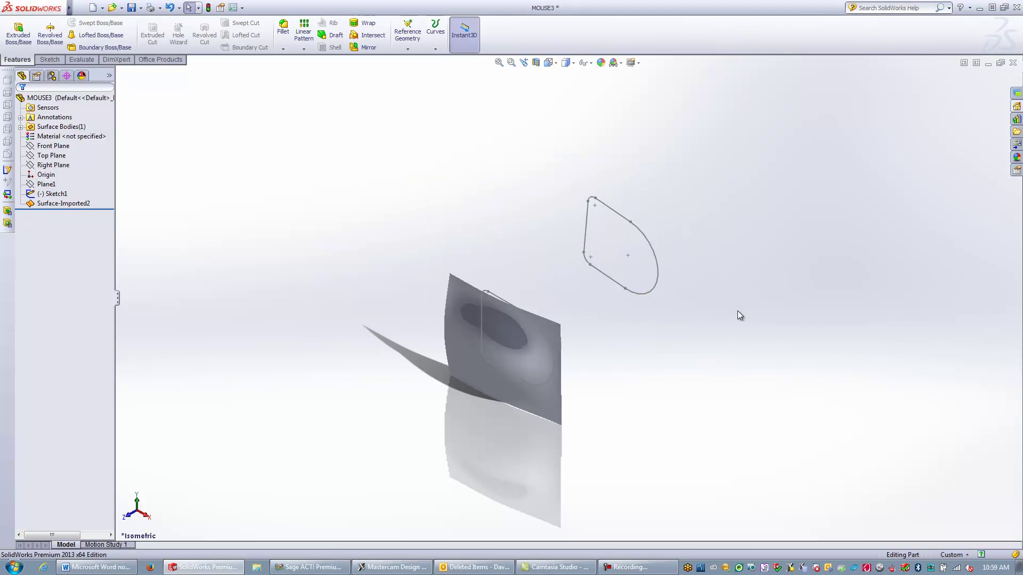
pyautogui.click(51, 193)
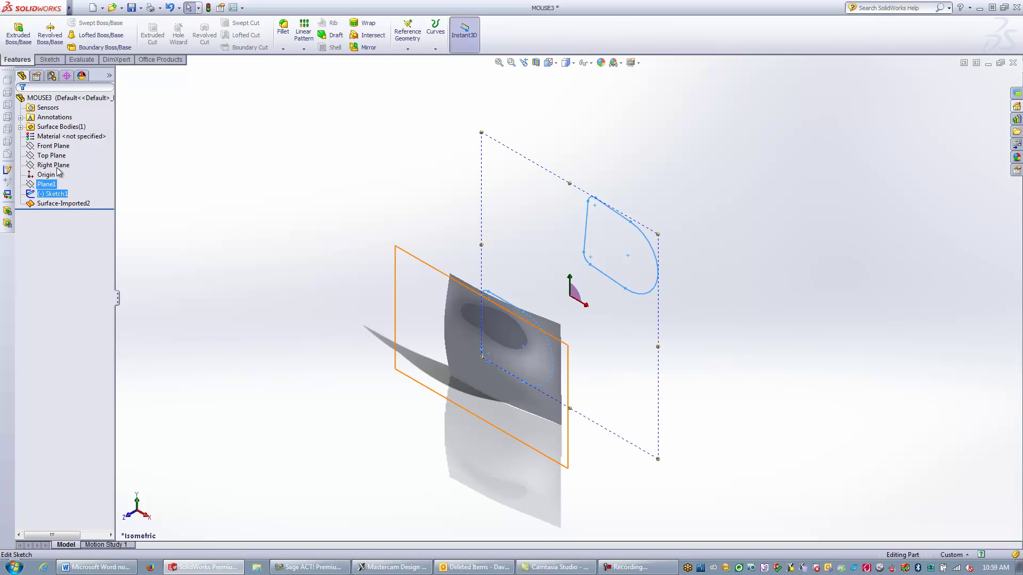
pyautogui.click(60, 174)
pyautogui.moveTo(537, 152); pyautogui.dragTo(731, 304)
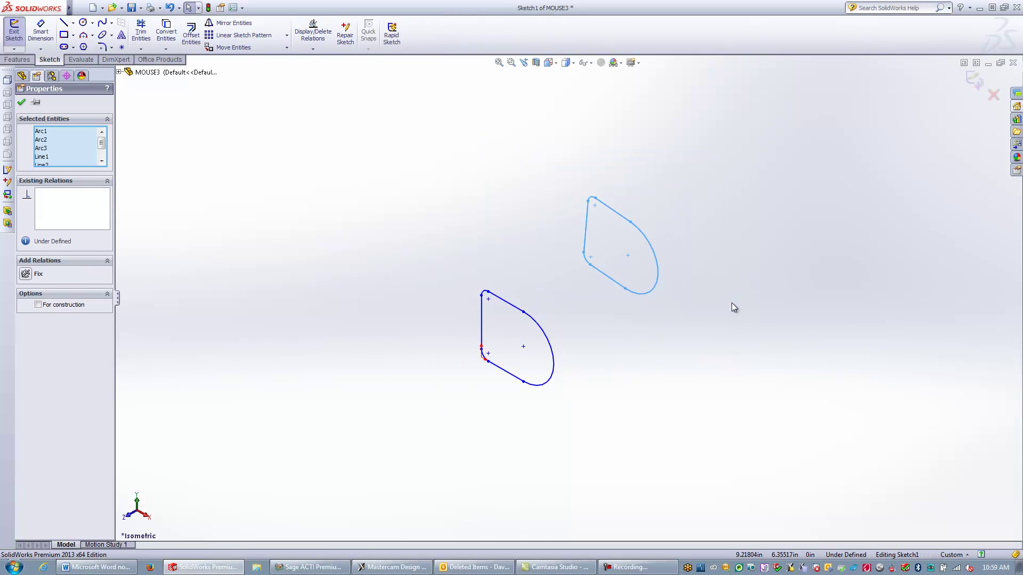
pyautogui.press('Delete')
pyautogui.press('space')
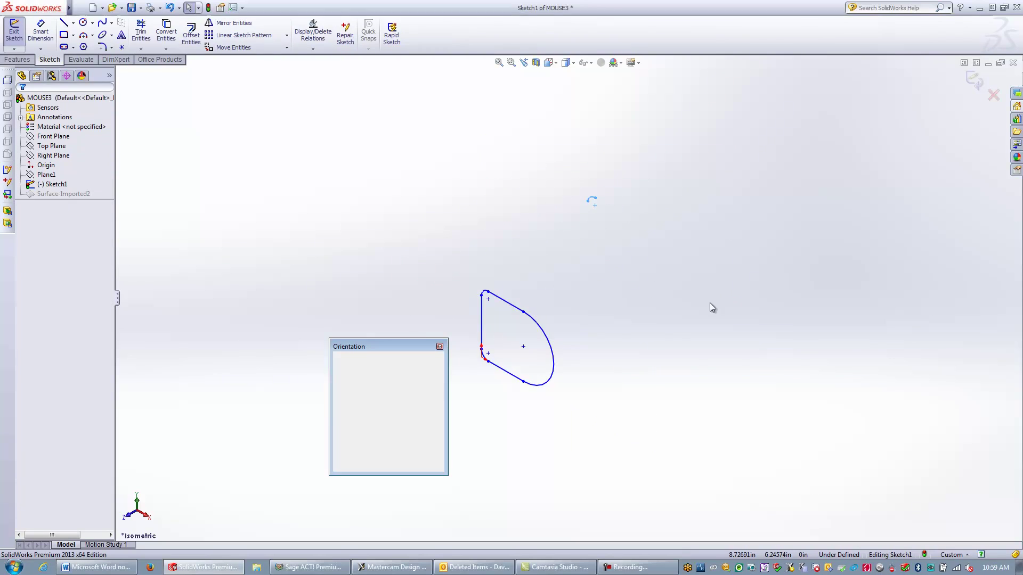
pyautogui.click(354, 387)
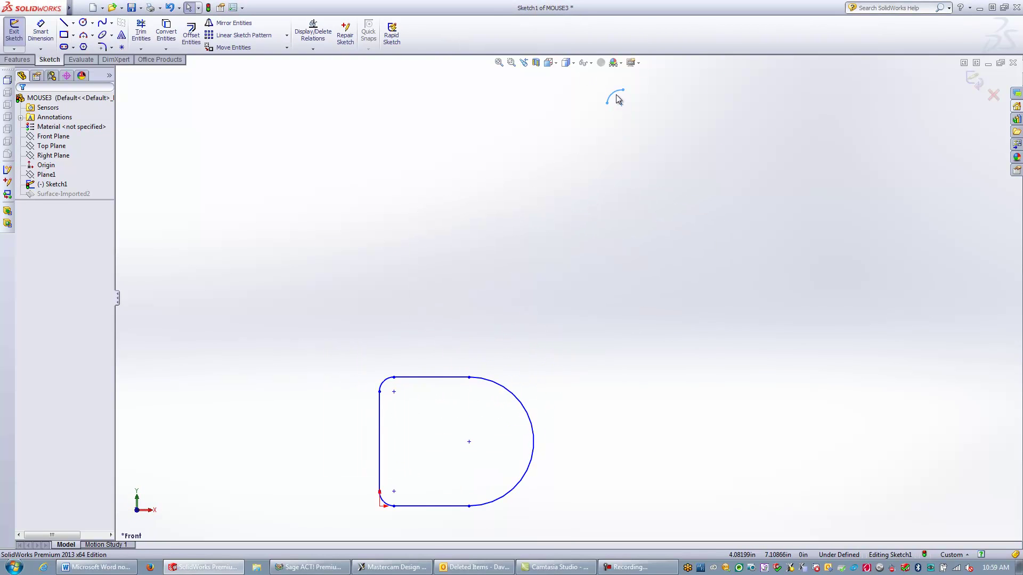
pyautogui.click(611, 95)
pyautogui.press('Delete')
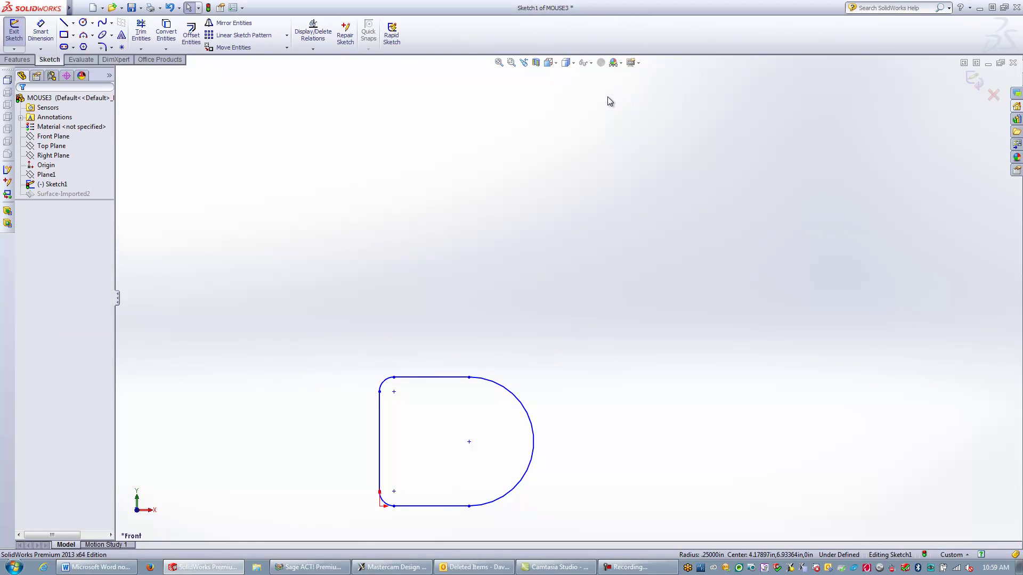
pyautogui.press('f')
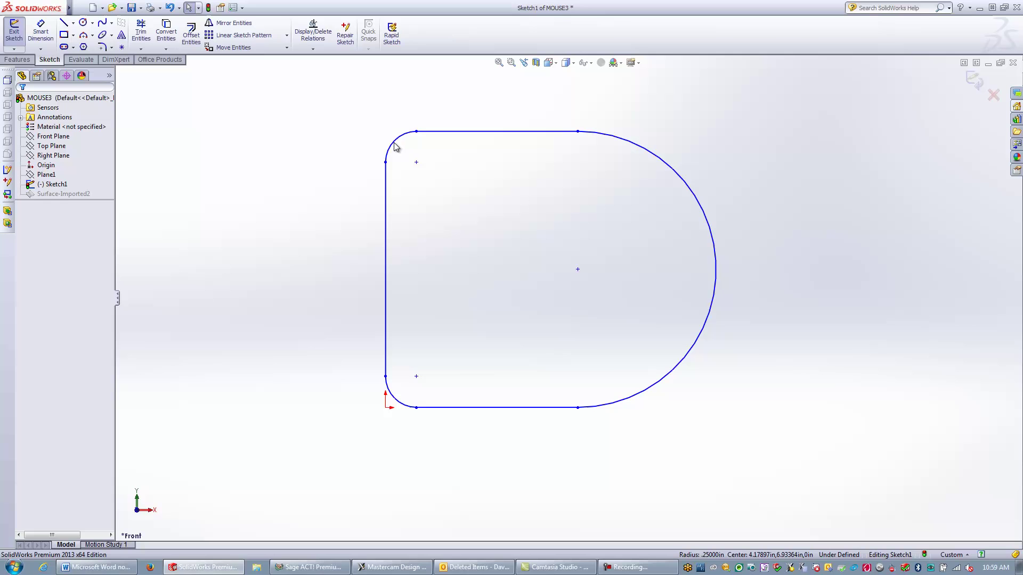
# - Measure the upper-left corner arc's radius and check its properties
pyautogui.click(81, 59)
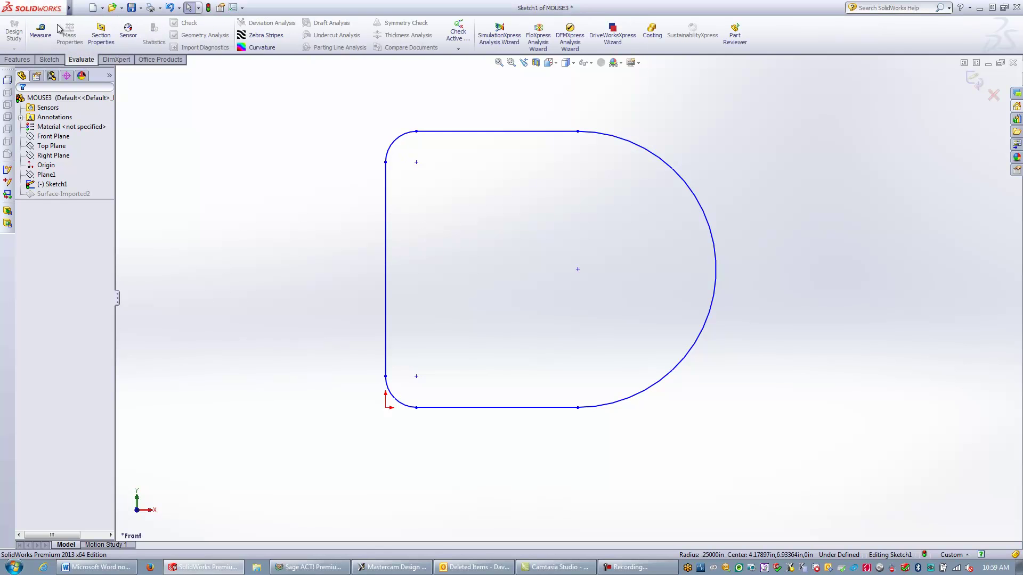
pyautogui.click(40, 31)
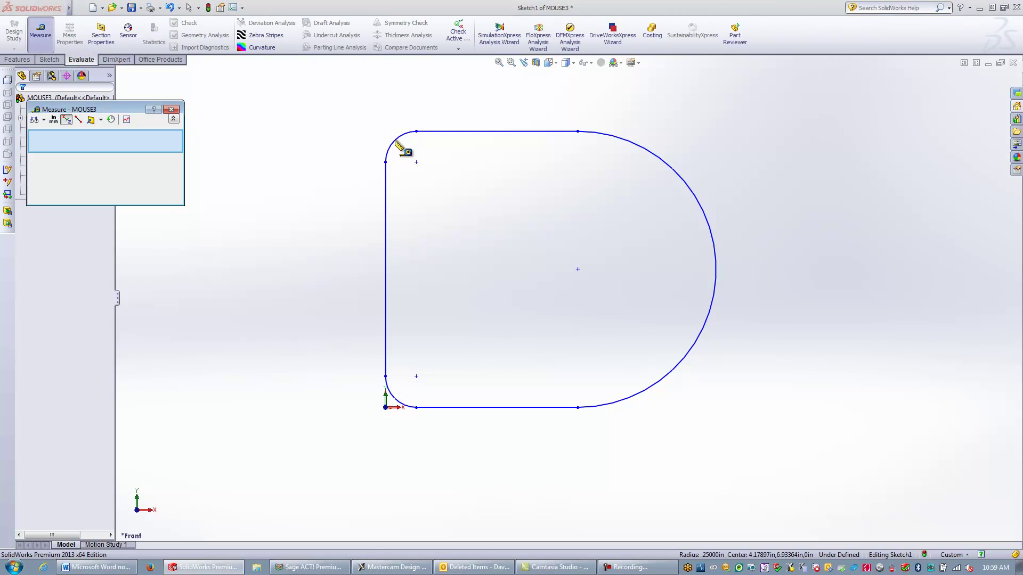
pyautogui.click(395, 142)
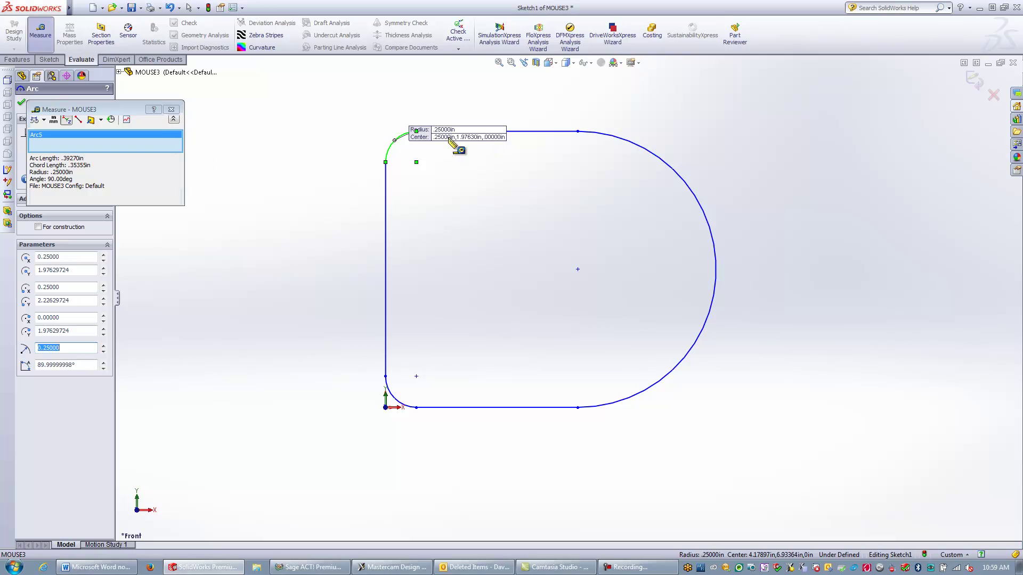
pyautogui.press('Escape')
pyautogui.press('Escape')
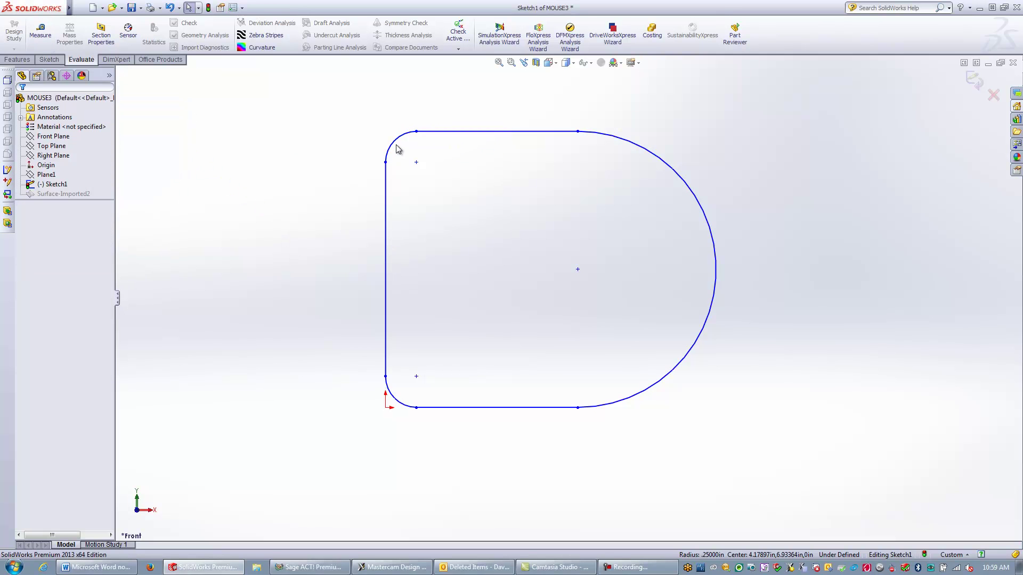
pyautogui.click(396, 145)
pyautogui.click(313, 283)
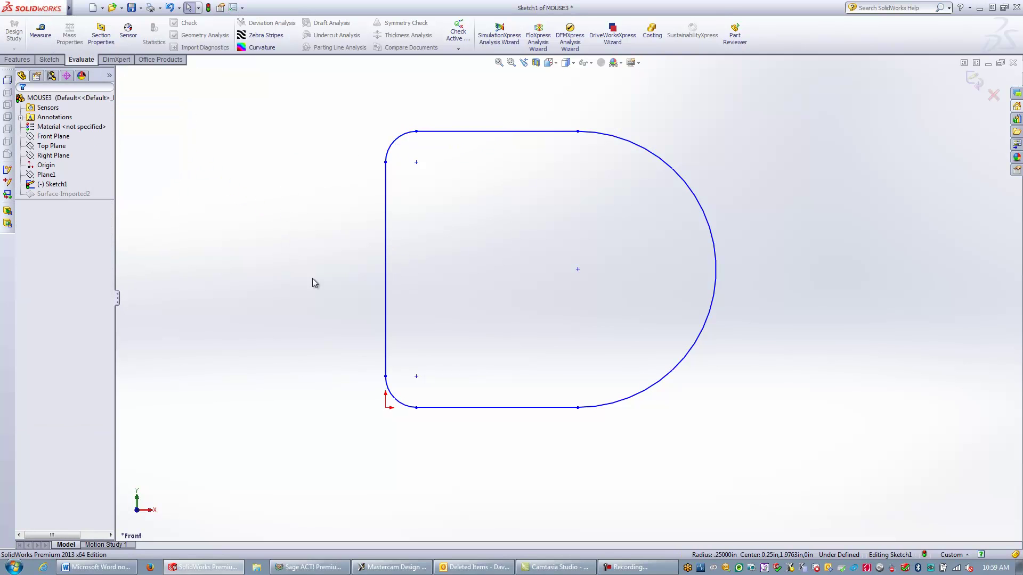
# - Make the left line vertical and the bottom line horizontal
pyautogui.click(384, 305)
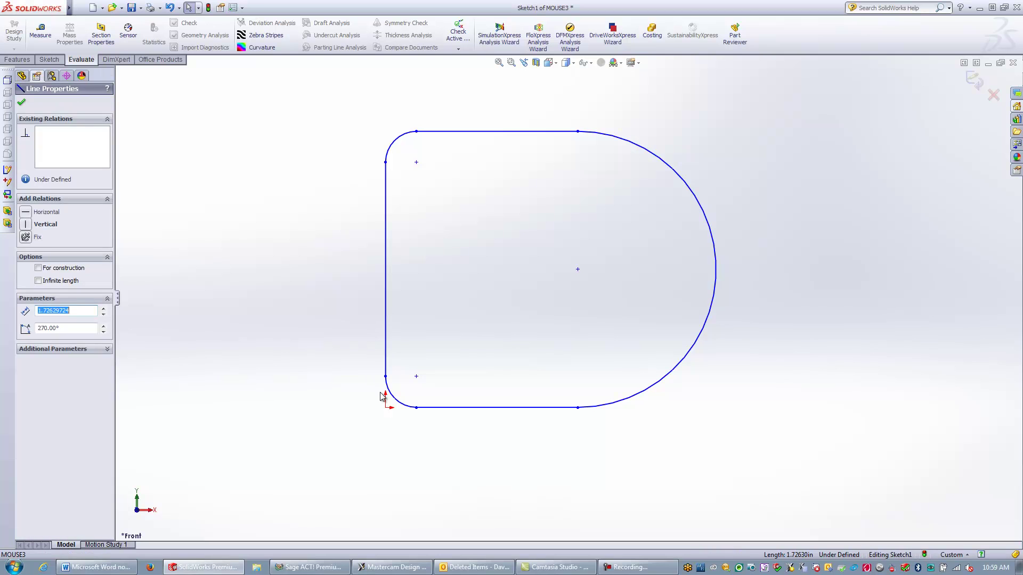
pyautogui.click(30, 225)
pyautogui.click(478, 408)
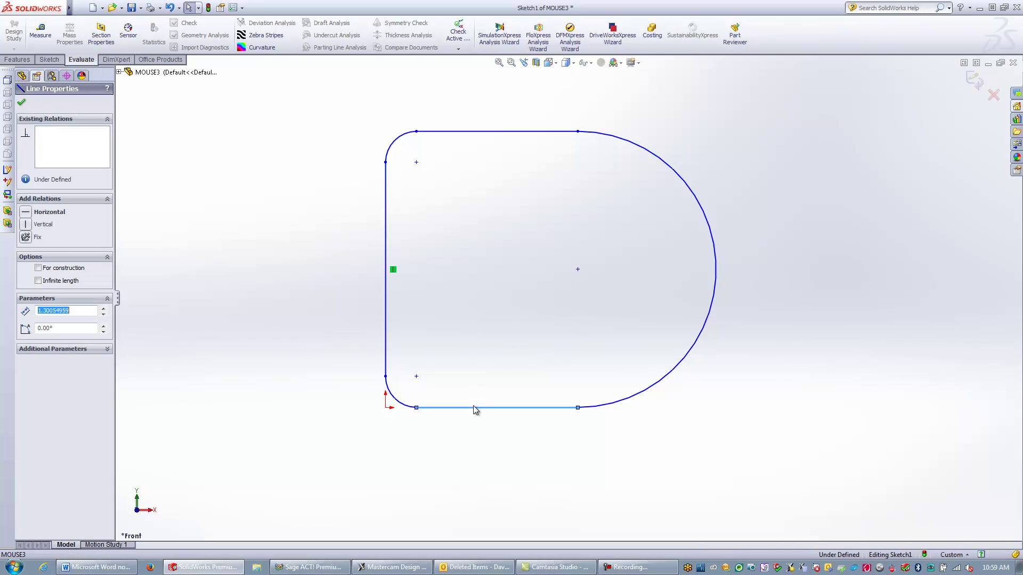
pyautogui.click(32, 213)
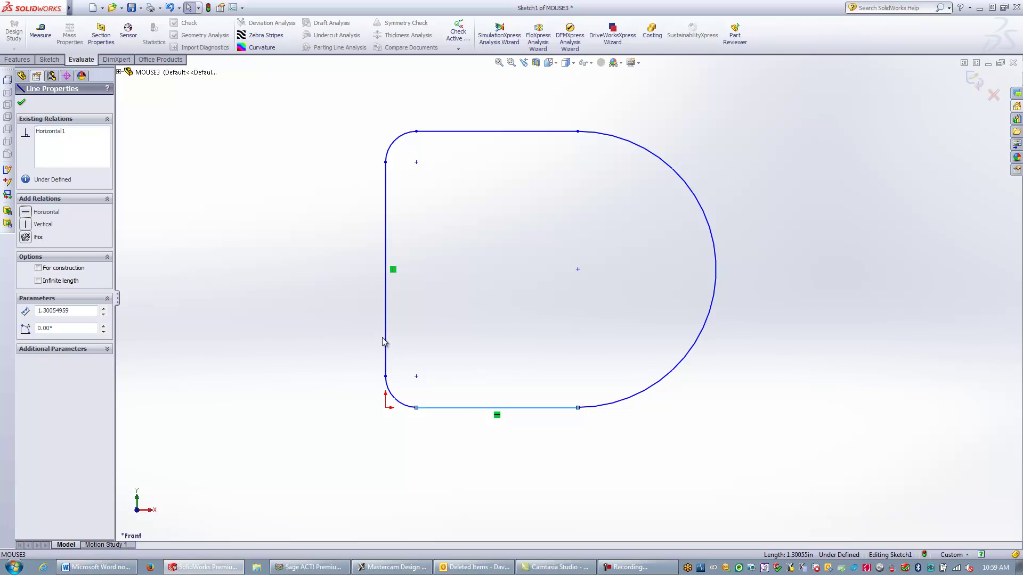
pyautogui.press('Escape')
# - Make both the left and bottom lines coincident with the sketch origin
pyautogui.click(385, 409)
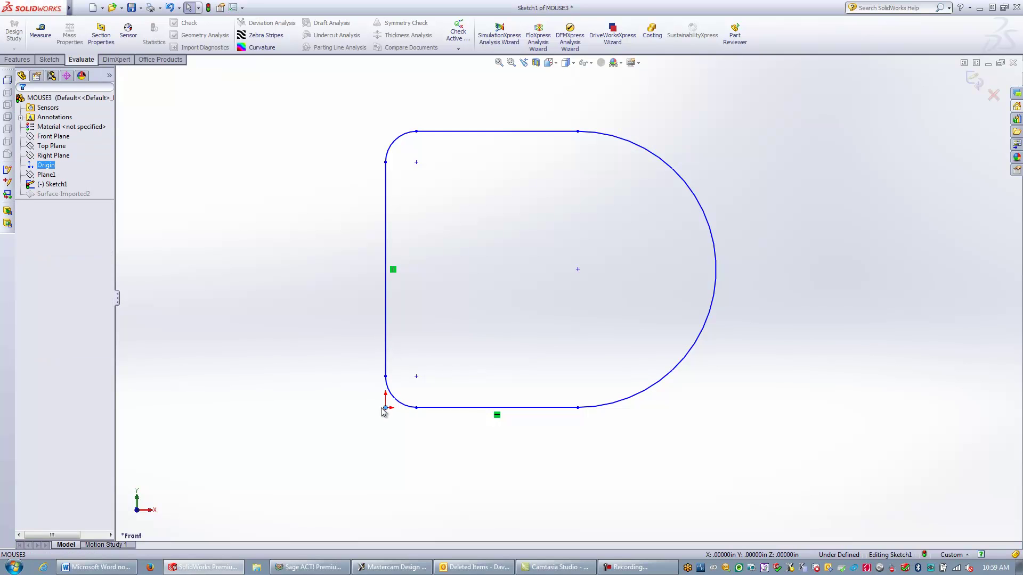
pyautogui.keyDown('ctrl'); pyautogui.click(385, 303); pyautogui.keyUp('ctrl')
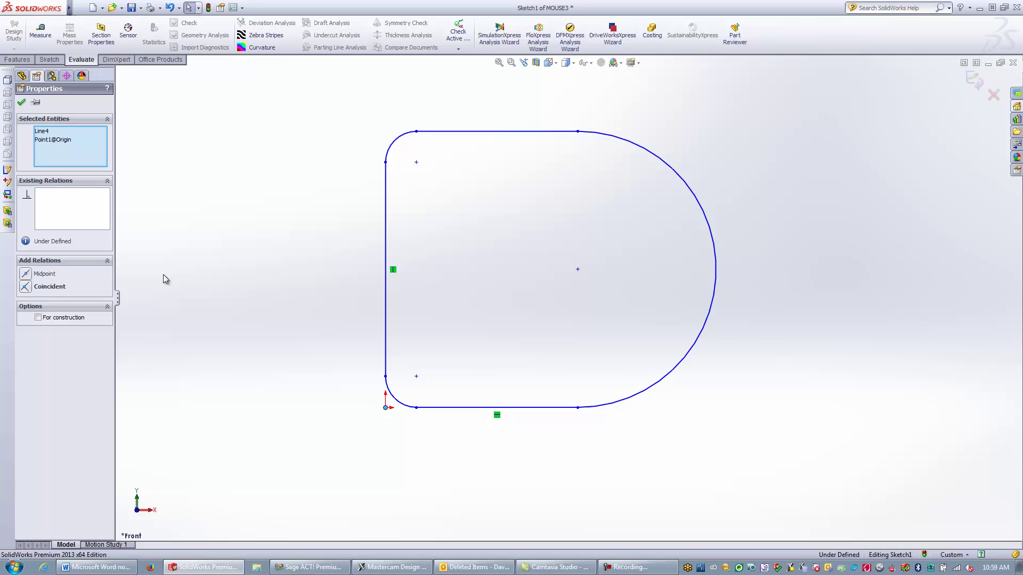
pyautogui.click(25, 287)
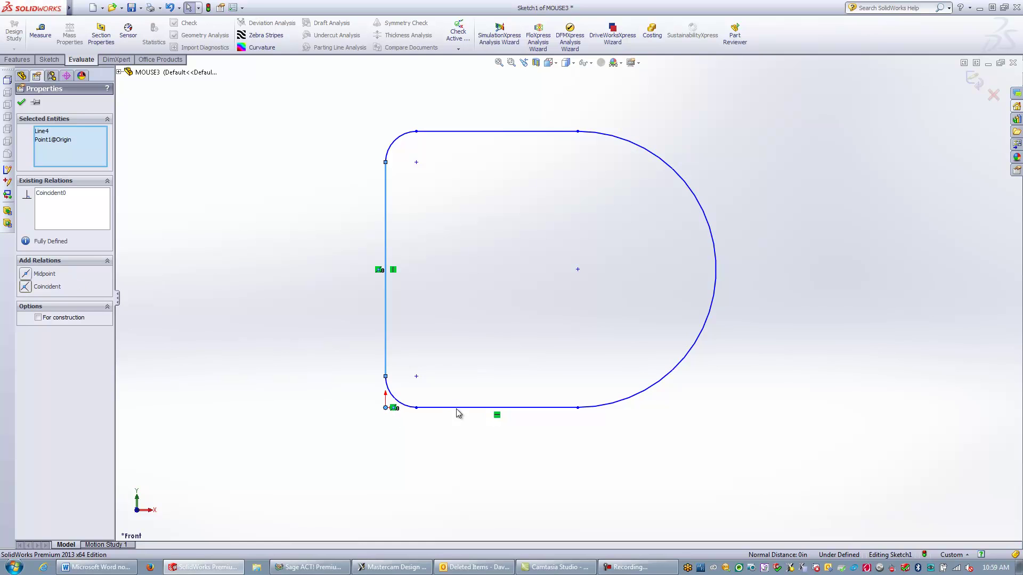
pyautogui.click(457, 408)
pyautogui.keyDown('ctrl'); pyautogui.click(392, 407); pyautogui.keyUp('ctrl')
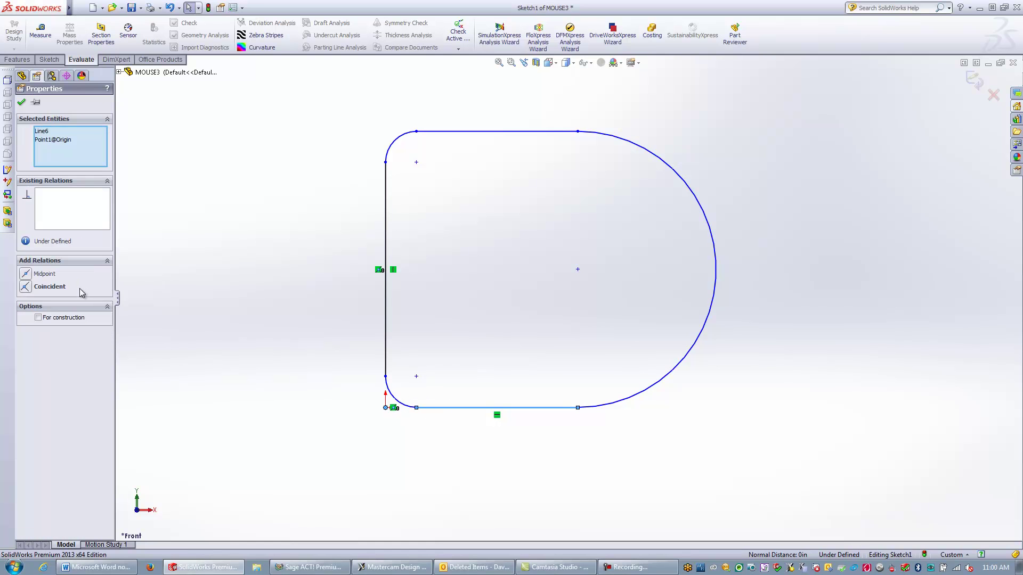
pyautogui.click(26, 287)
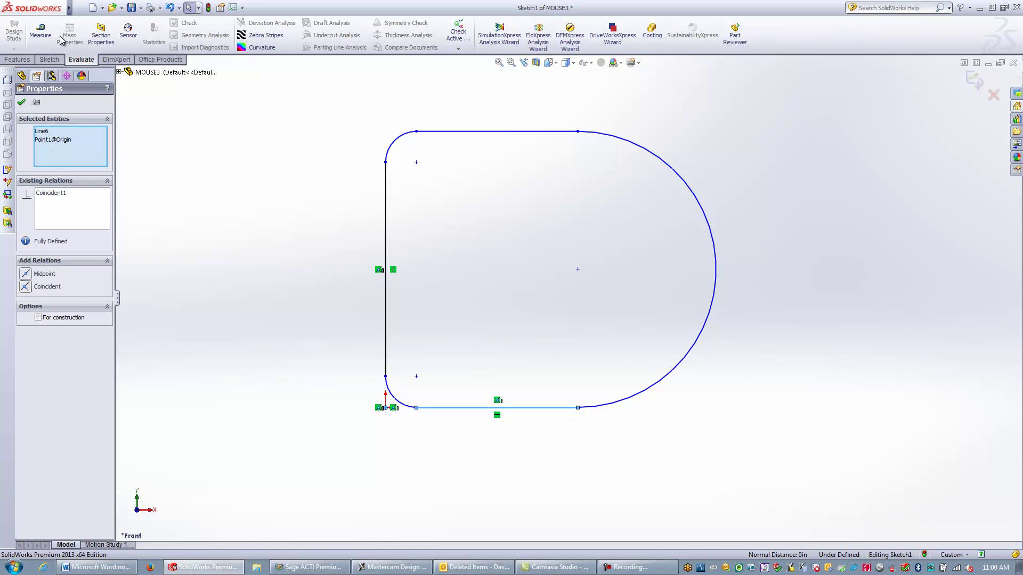
# - Dimension the profile height between top and bottom lines as 2.22630
pyautogui.click(49, 59)
pyautogui.press('Escape')
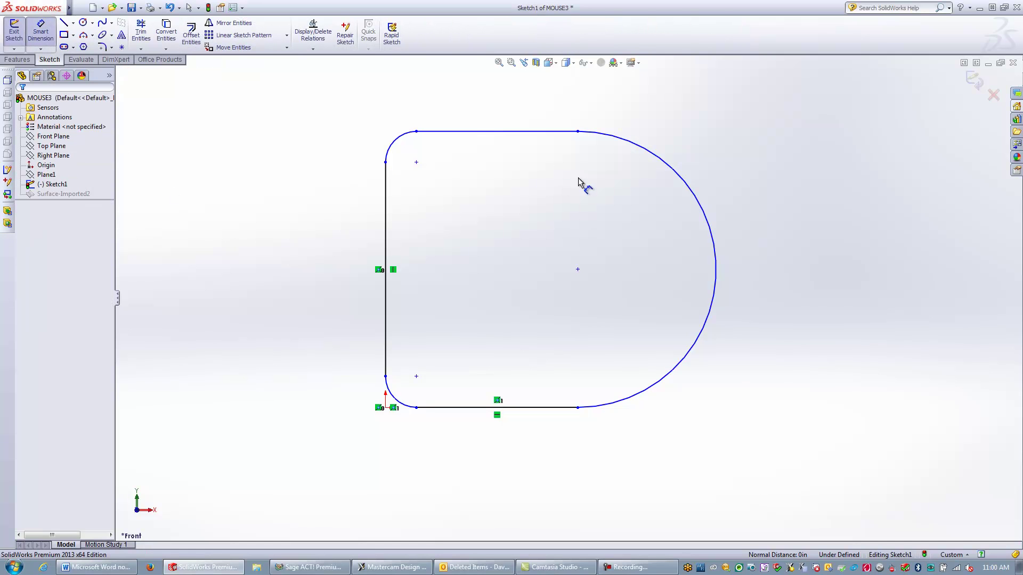
pyautogui.click(484, 132)
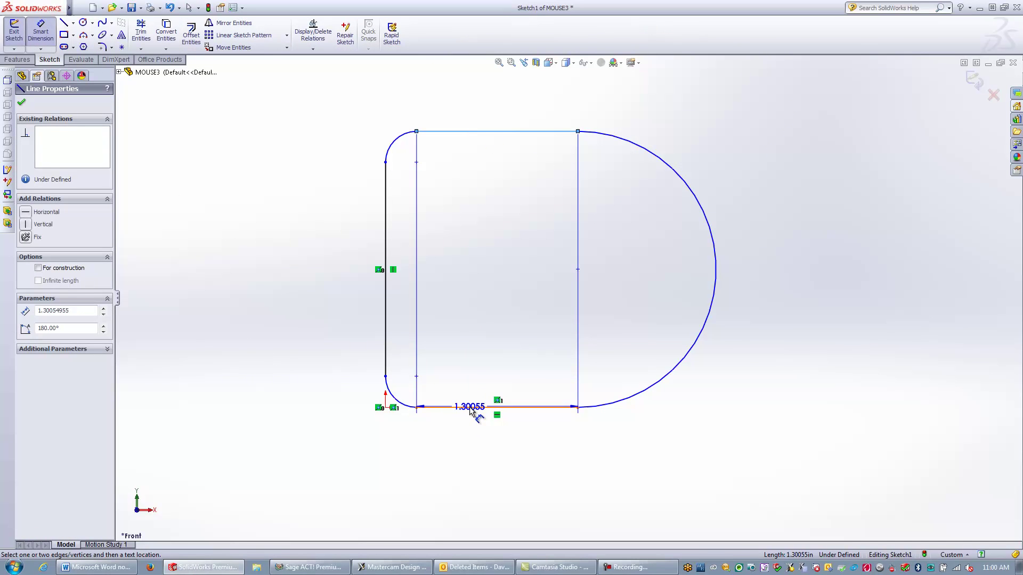
pyautogui.click(469, 407)
pyautogui.click(292, 255)
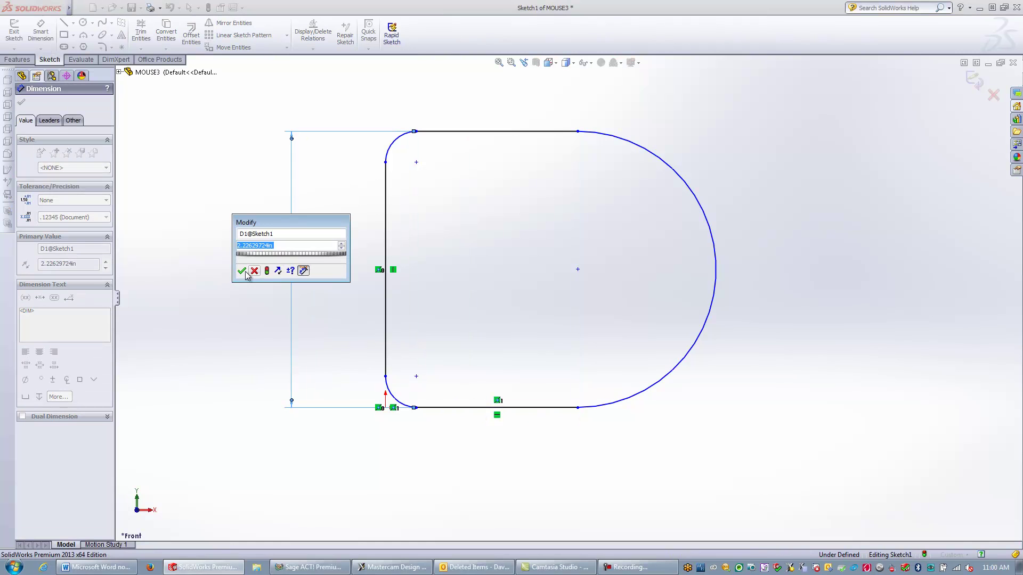
pyautogui.click(242, 271)
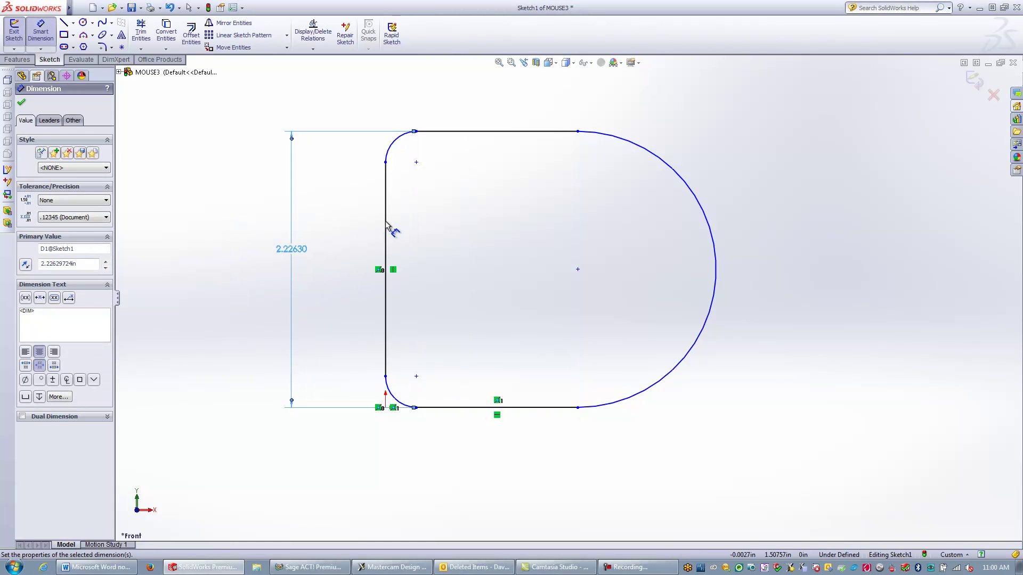
# - Add the 1.55055 left-line-to-arc-centre distance and the R1.11315 arc radius
pyautogui.click(387, 228)
pyautogui.click(578, 269)
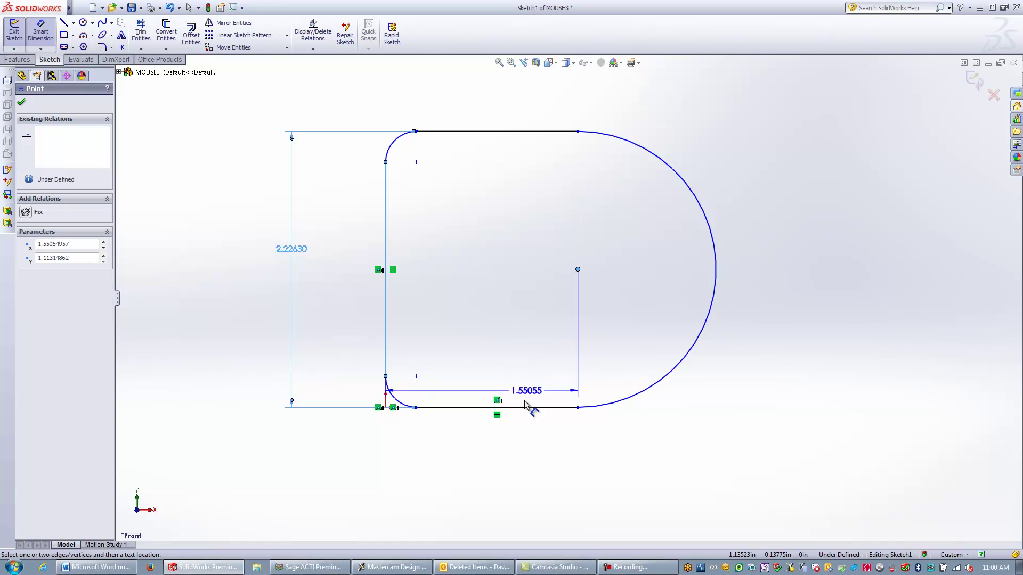
pyautogui.click(499, 462)
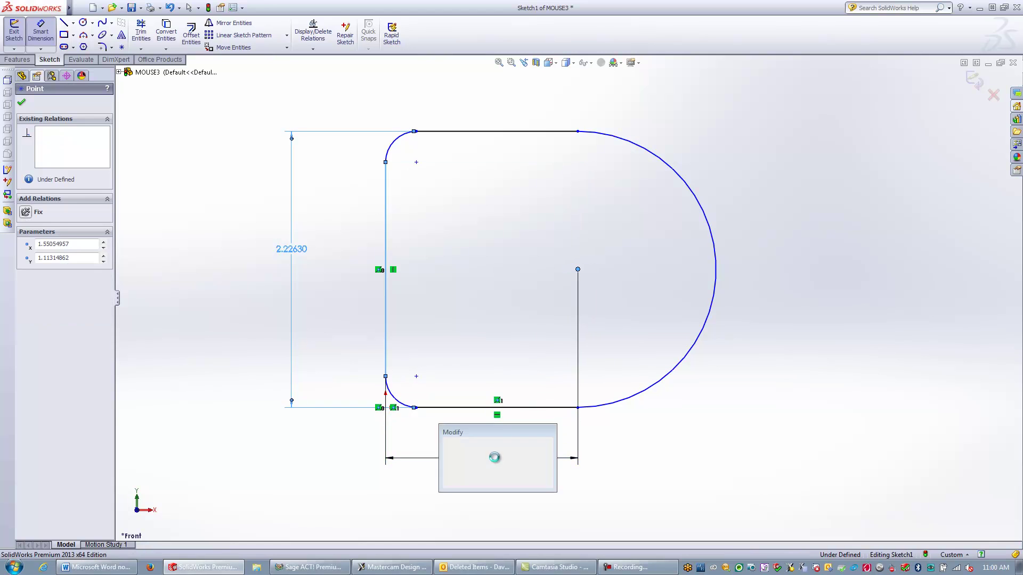
pyautogui.press('Return')
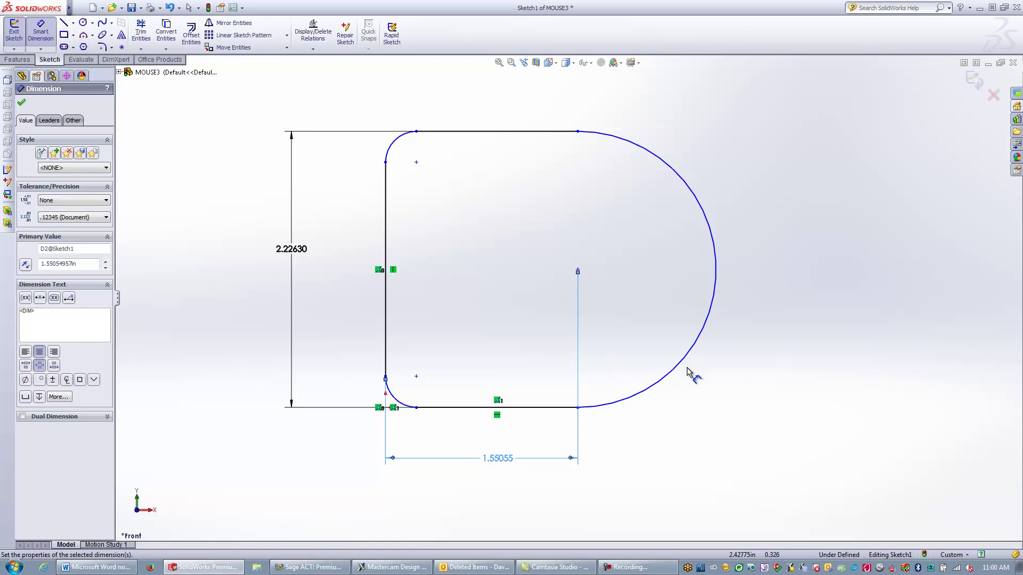
pyautogui.click(687, 368)
pyautogui.click(789, 373)
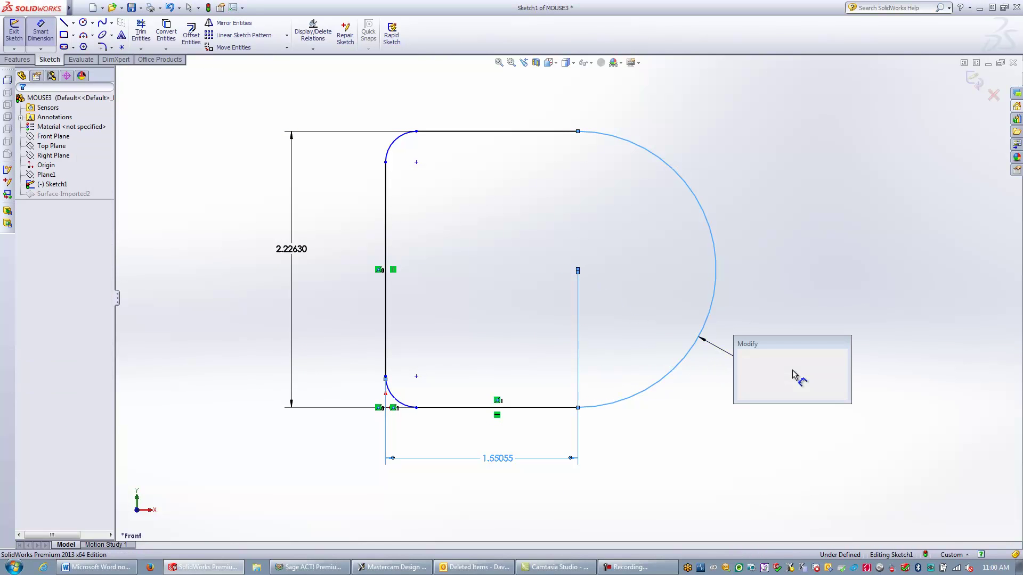
pyautogui.click(735, 392)
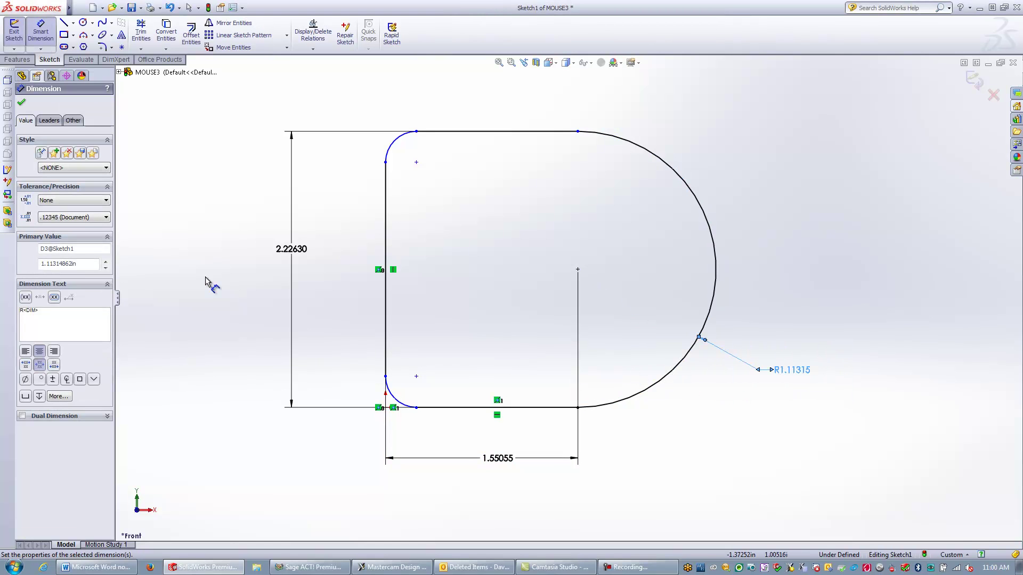
pyautogui.click(22, 103)
# - Corner-trim the left line with the top and bottom lines
pyautogui.click(141, 32)
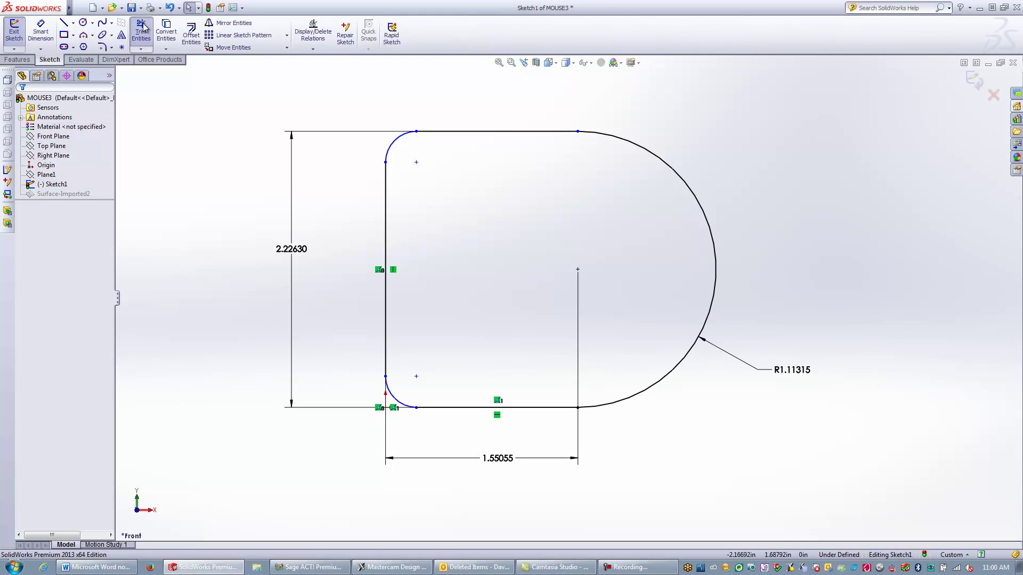
pyautogui.click(385, 186)
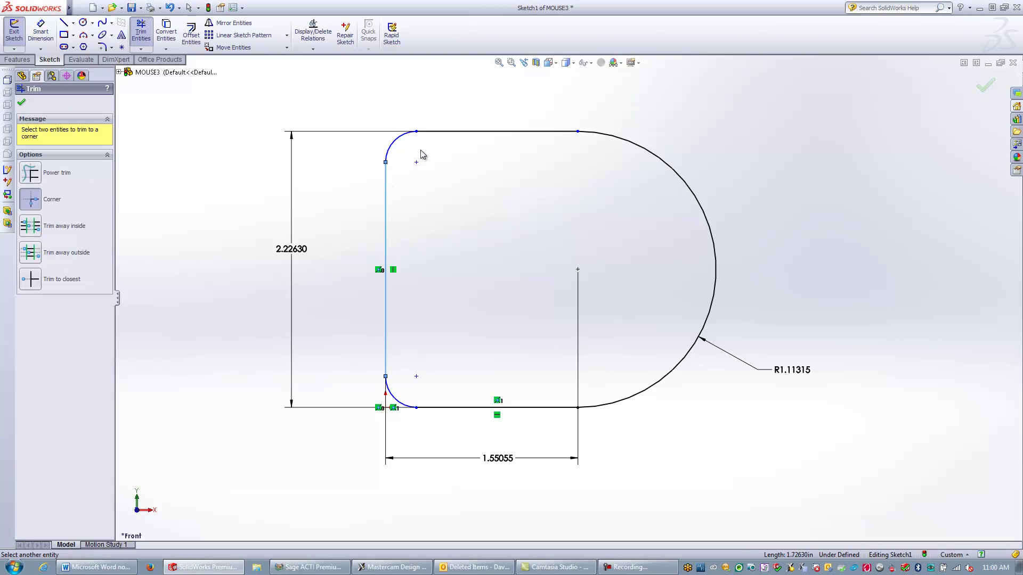
pyautogui.click(448, 132)
pyautogui.click(387, 302)
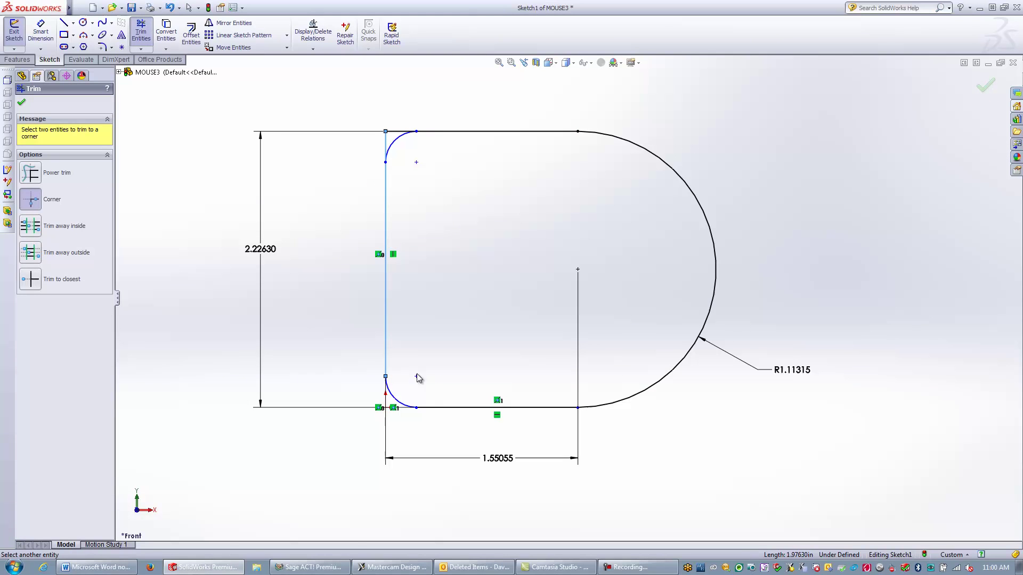
pyautogui.click(438, 408)
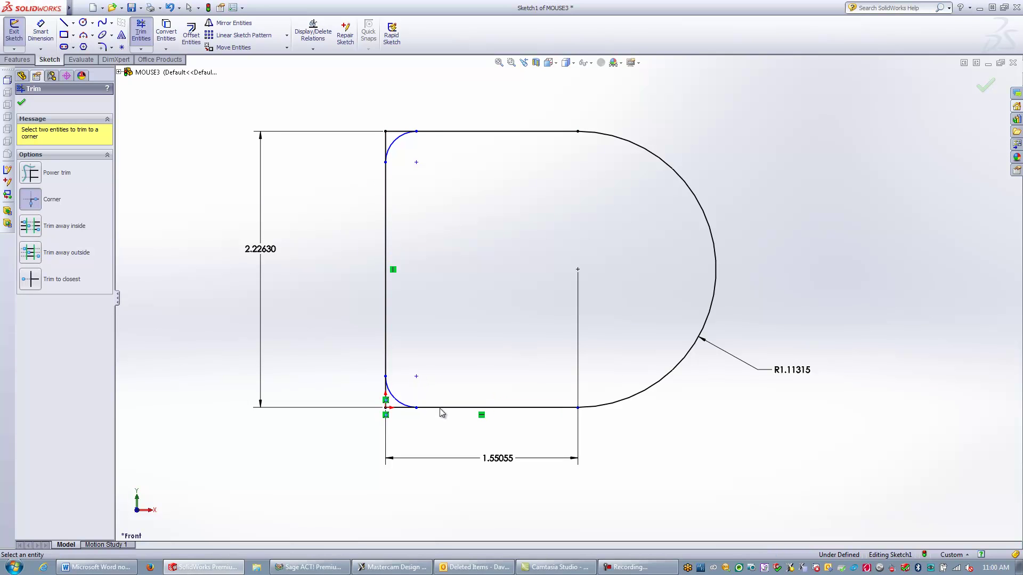
pyautogui.click(21, 103)
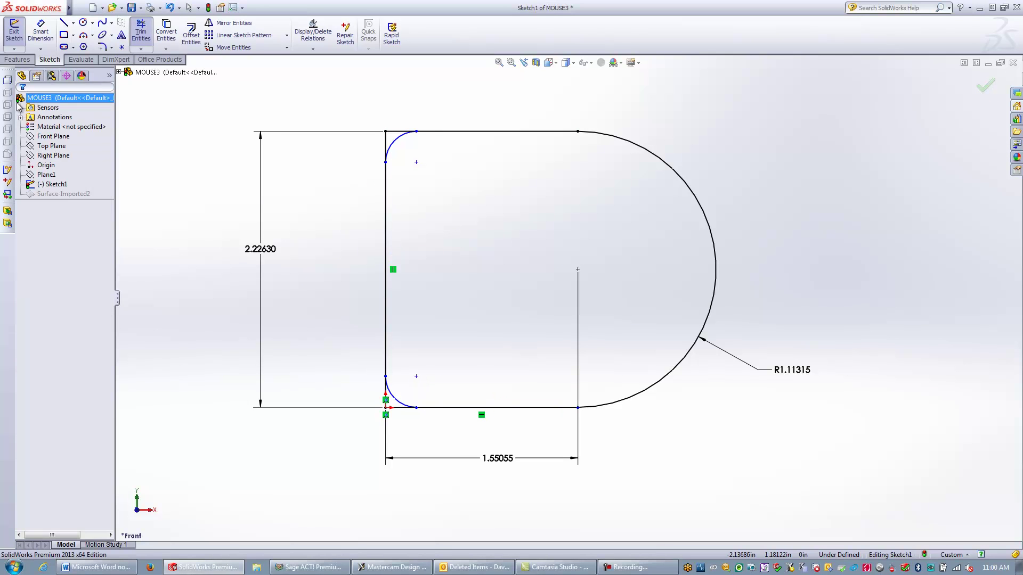
# - Delete the two small left corner arcs
pyautogui.click(395, 145)
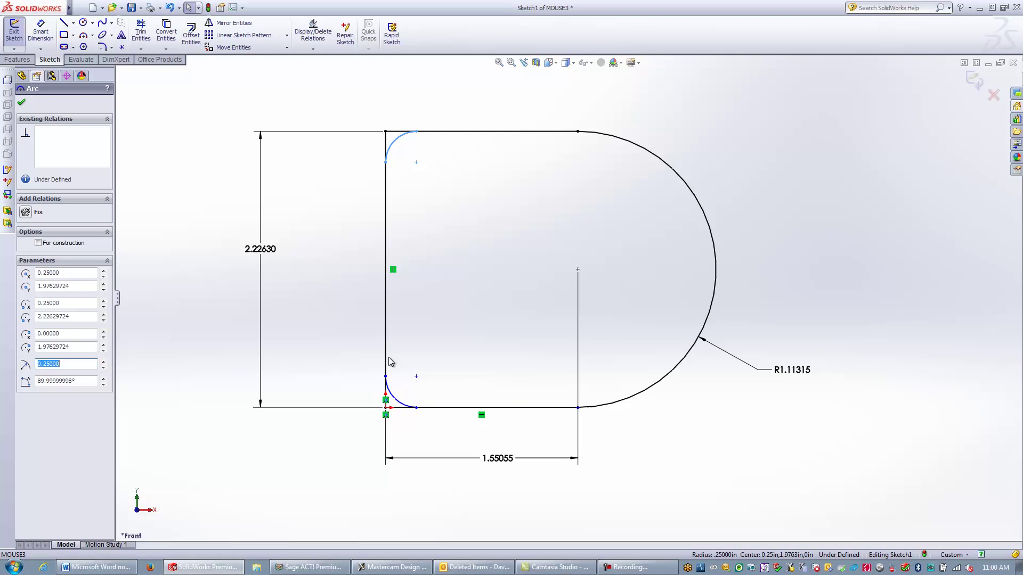
pyautogui.keyDown('ctrl'); pyautogui.click(410, 399); pyautogui.keyUp('ctrl')
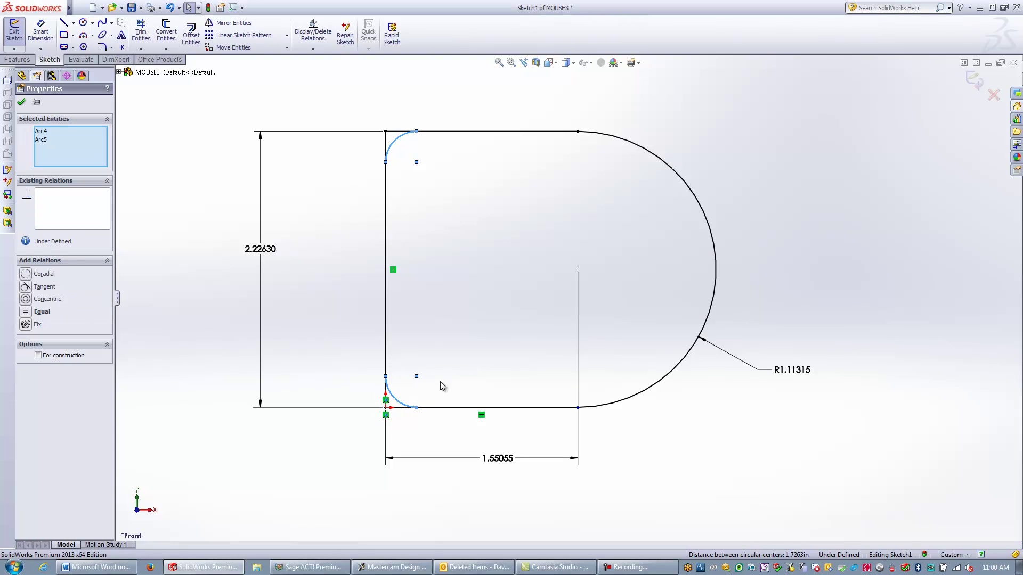
pyautogui.press('Delete')
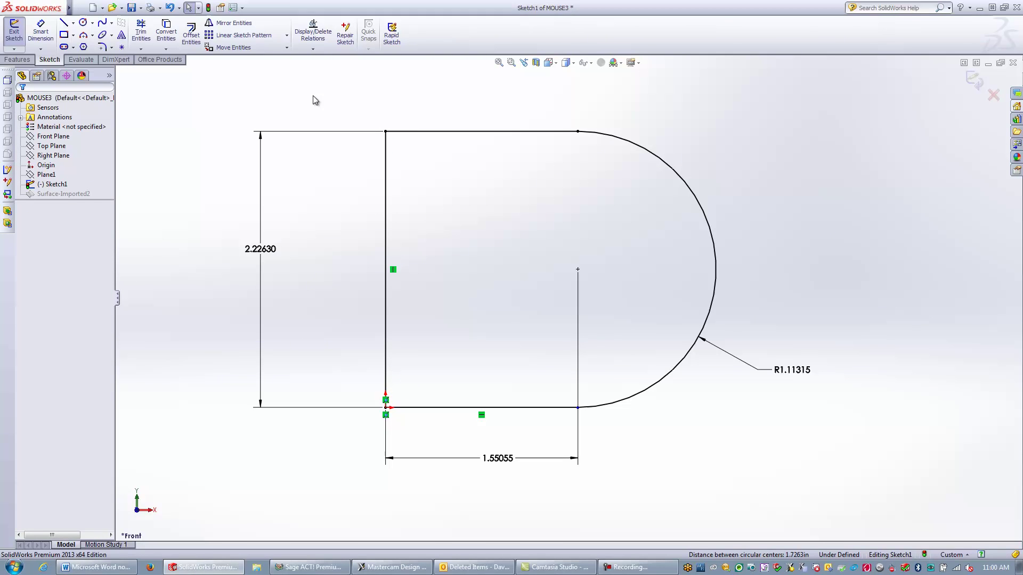
# - Exit the sketch and extrude Sketch1 1.43 in as Boss-Extrude1
pyautogui.click(211, 7)
pyautogui.moveTo(290, 322)
pyautogui.mouseDown(button='middle')
pyautogui.moveTo(278, 319)
pyautogui.moveTo(288, 140)
pyautogui.moveTo(233, 117)
pyautogui.moveTo(229, 139)
pyautogui.mouseUp(button='middle')
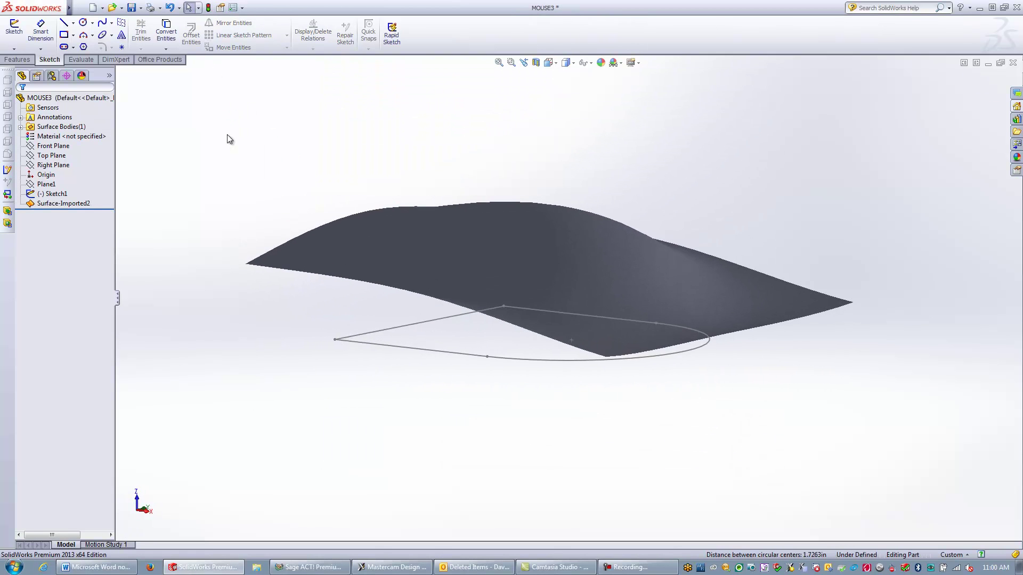
pyautogui.click(6, 60)
pyautogui.click(18, 32)
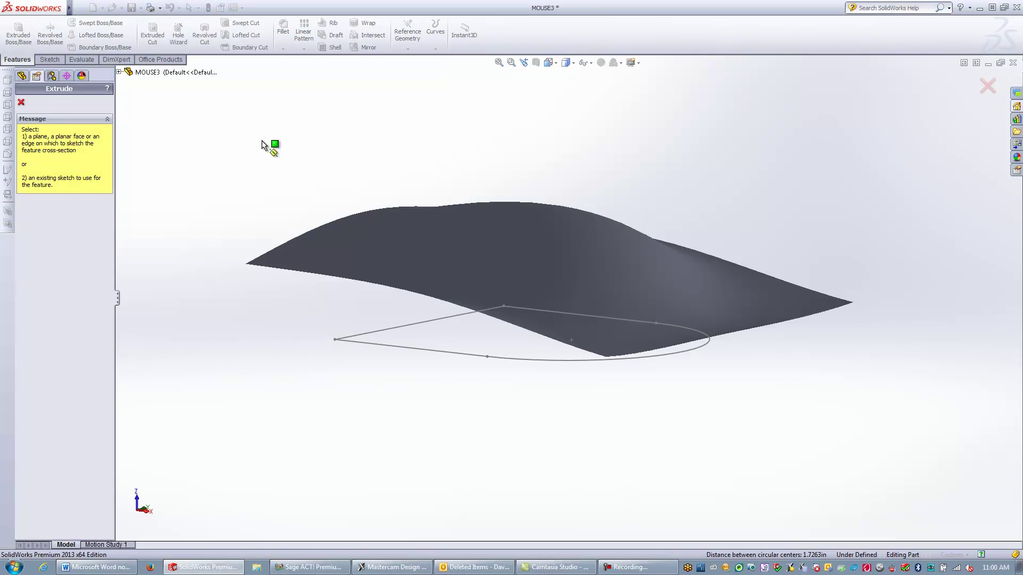
pyautogui.click(429, 351)
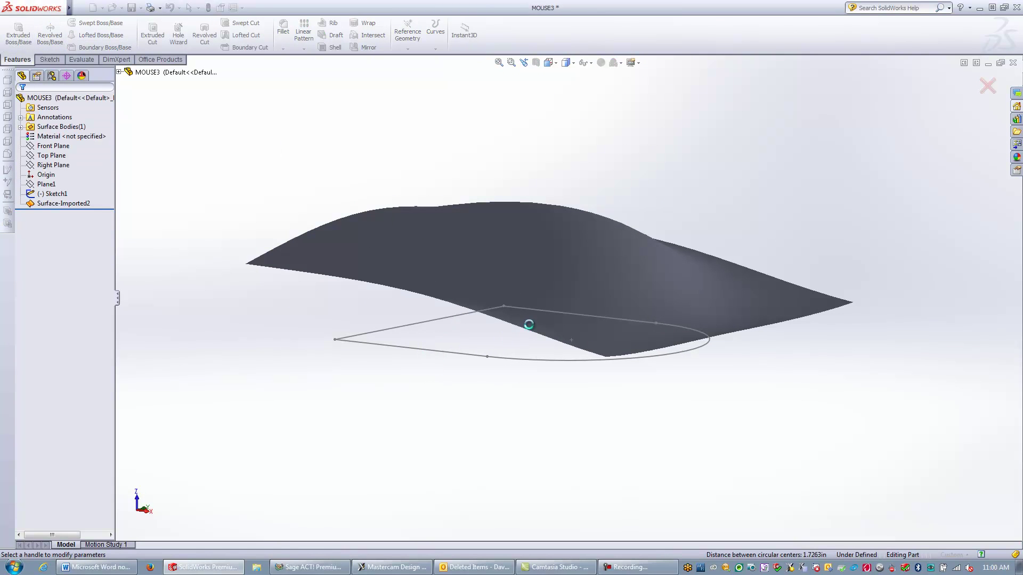
pyautogui.moveTo(552, 322); pyautogui.dragTo(579, 170)
pyautogui.moveTo(232, 219); pyautogui.dragTo(218, 290, button='middle')
pyautogui.click(22, 103)
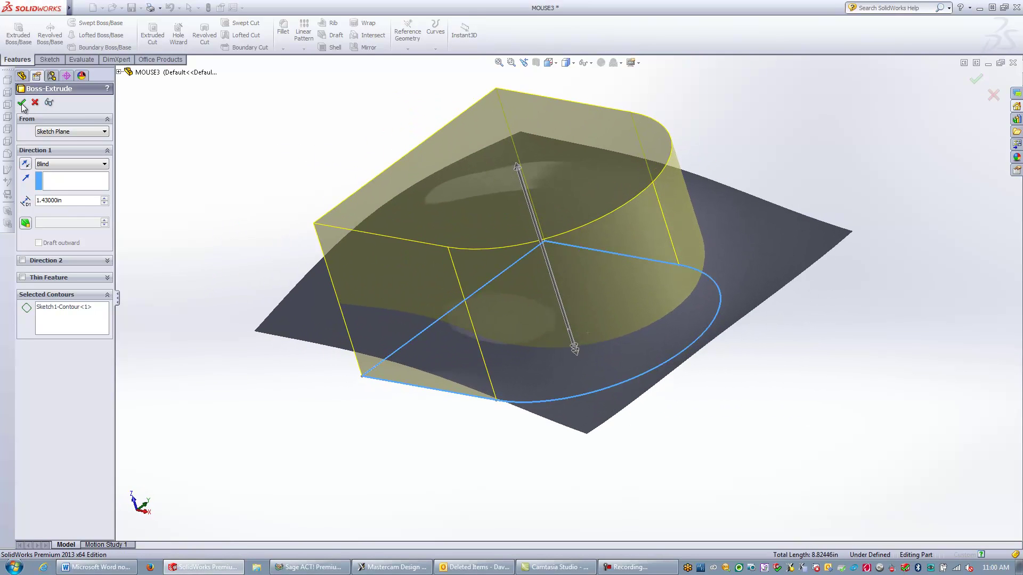
# - Cut the extruded block with Surface-Imported2 using Insert > Cut > With Surface
pyautogui.moveTo(69, 11)
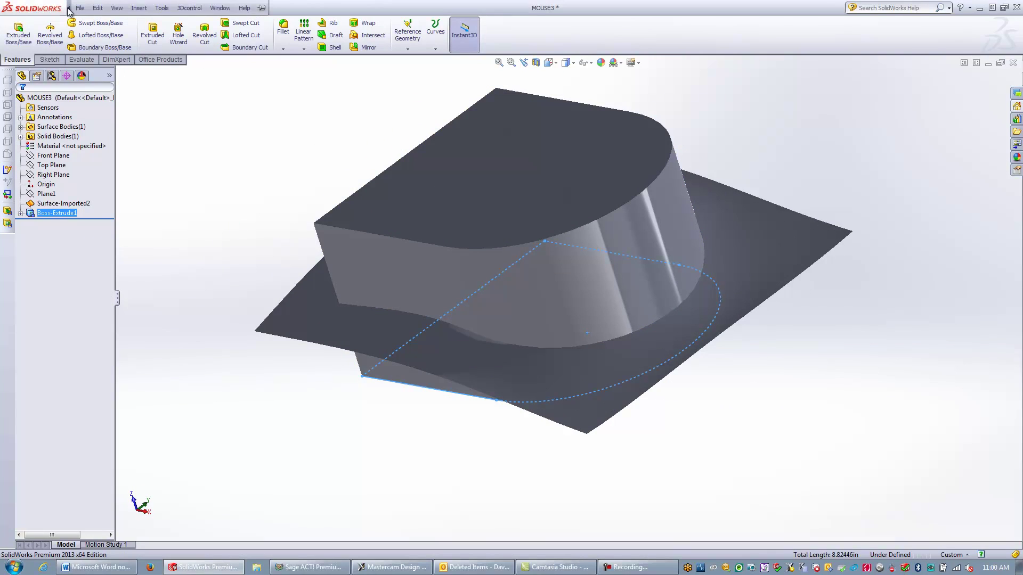
pyautogui.click(158, 9)
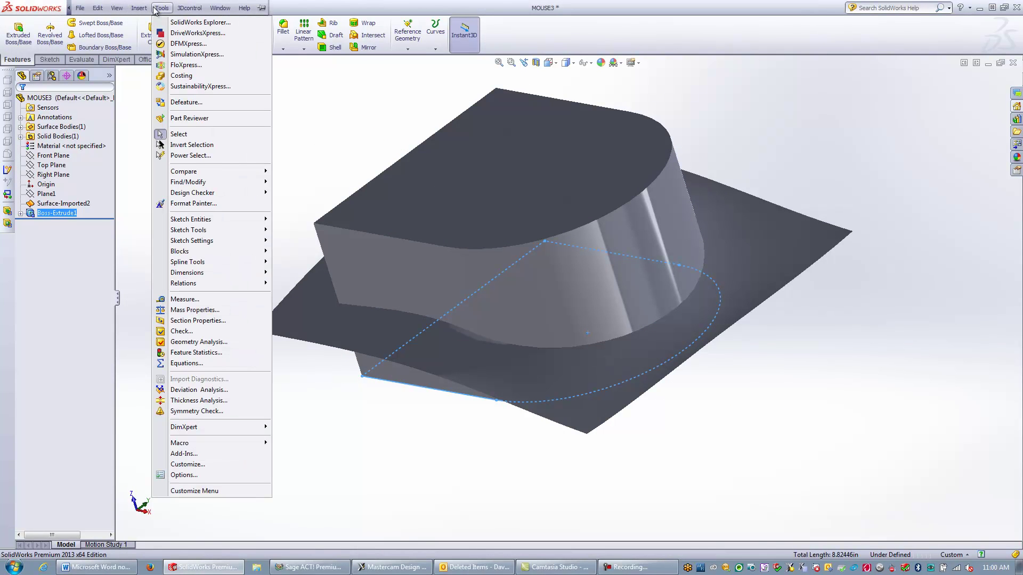
pyautogui.moveTo(139, 8)
pyautogui.moveTo(182, 36)
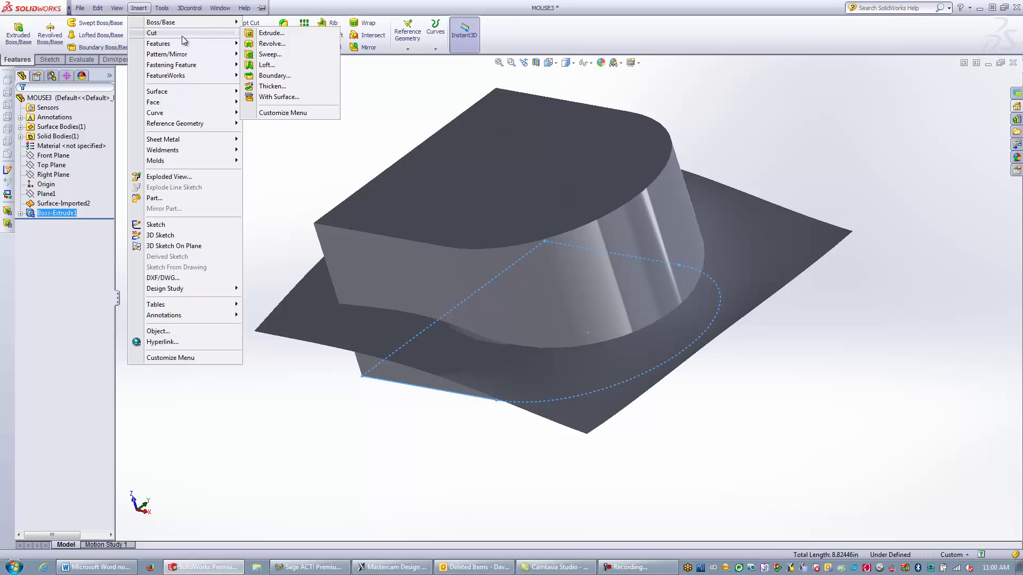
pyautogui.click(297, 98)
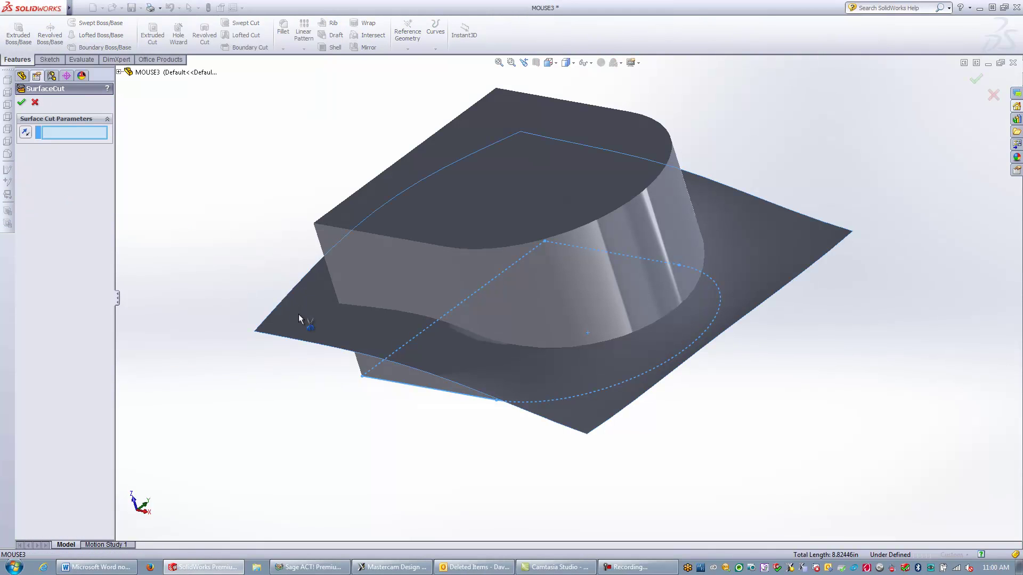
pyautogui.click(299, 315)
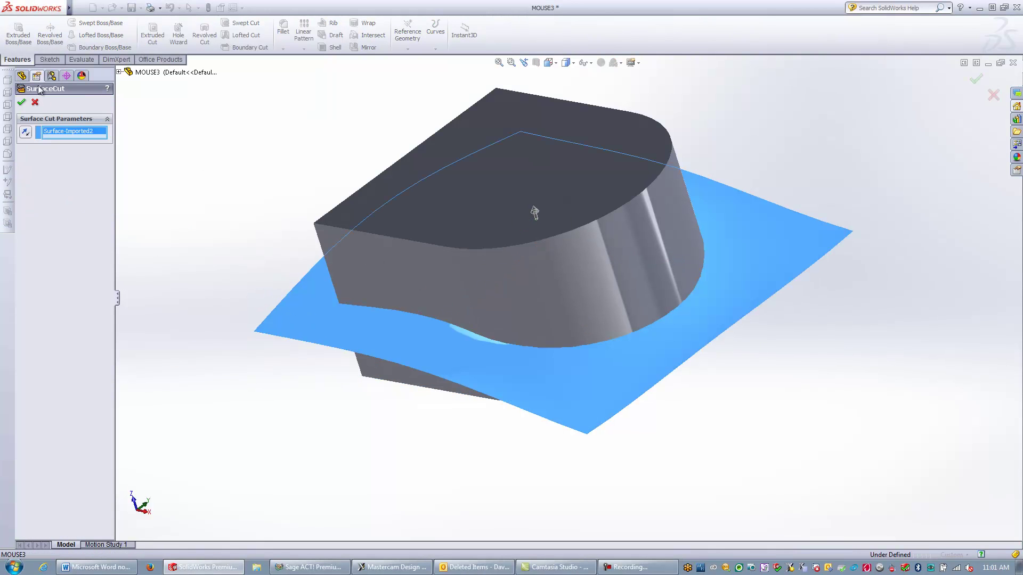
pyautogui.click(21, 102)
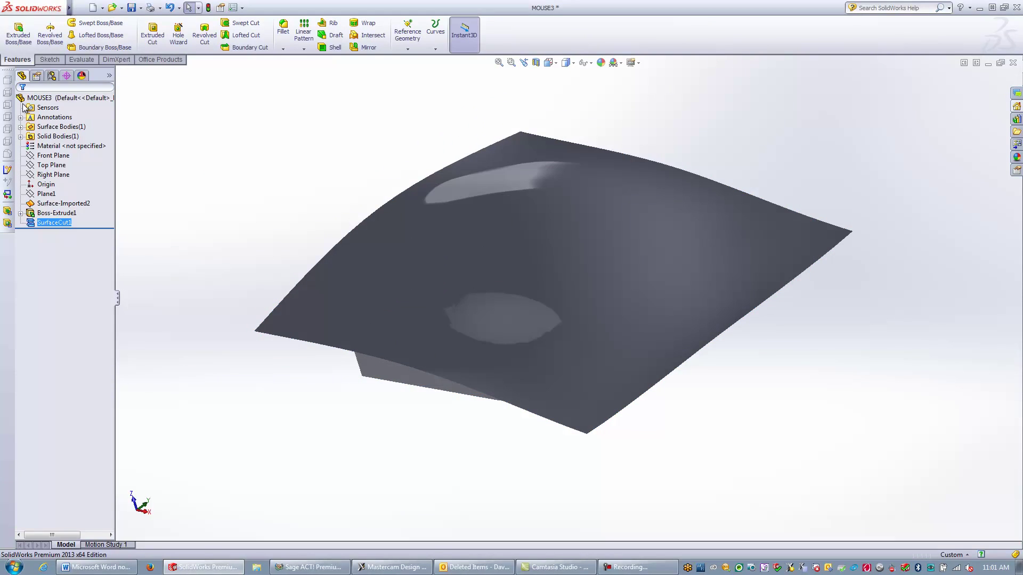
# - Hide the imported surface and orbit to inspect the cut body
pyautogui.click(292, 310)
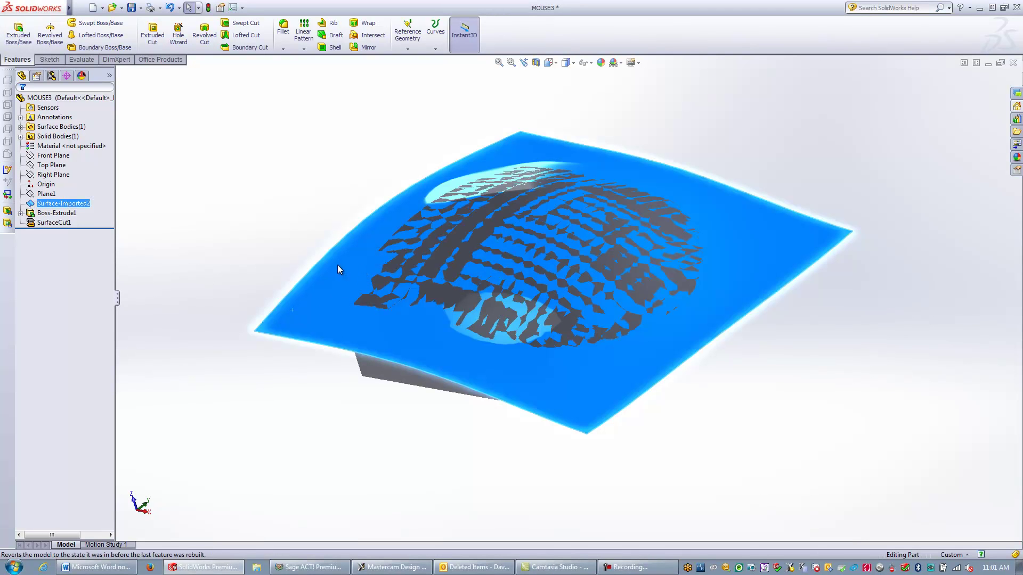
pyautogui.press('Escape')
pyautogui.moveTo(232, 239); pyautogui.dragTo(250, 273, button='middle')
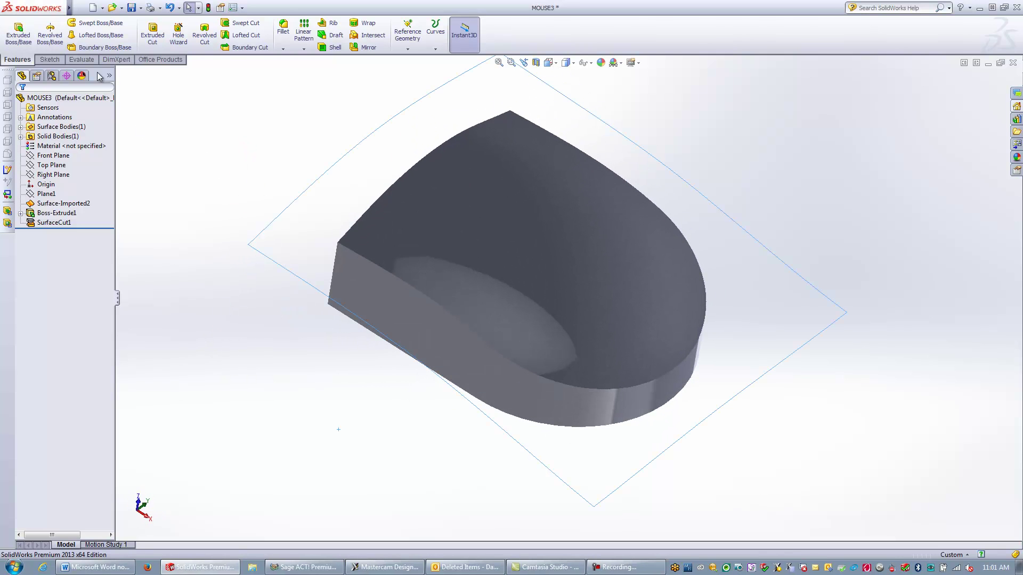
# - Apply a 0.25 in Fillet1 to both vertical corner edges on the straight side
pyautogui.click(286, 25)
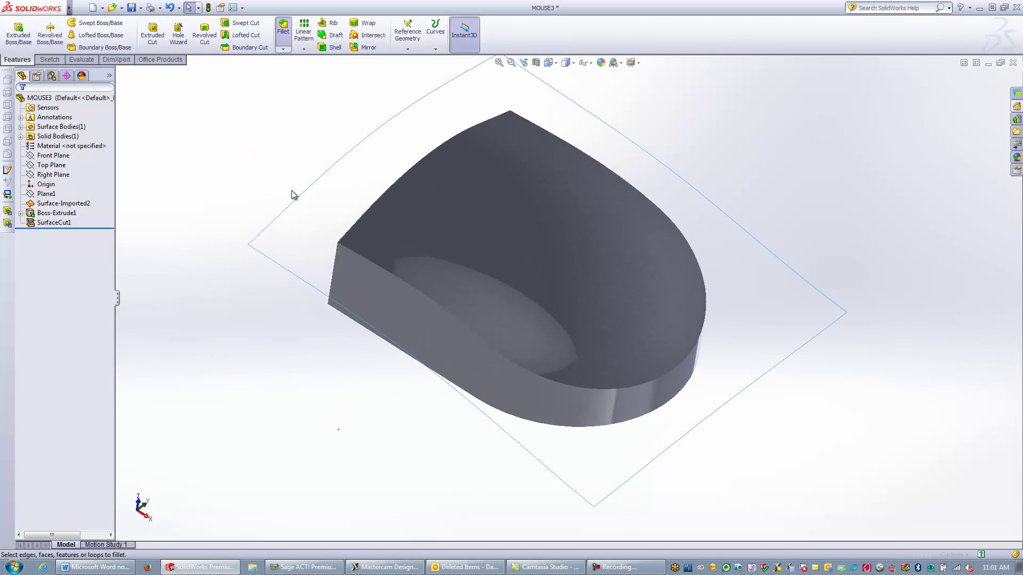
pyautogui.click(335, 262)
pyautogui.moveTo(378, 171); pyautogui.dragTo(491, 205, button='middle')
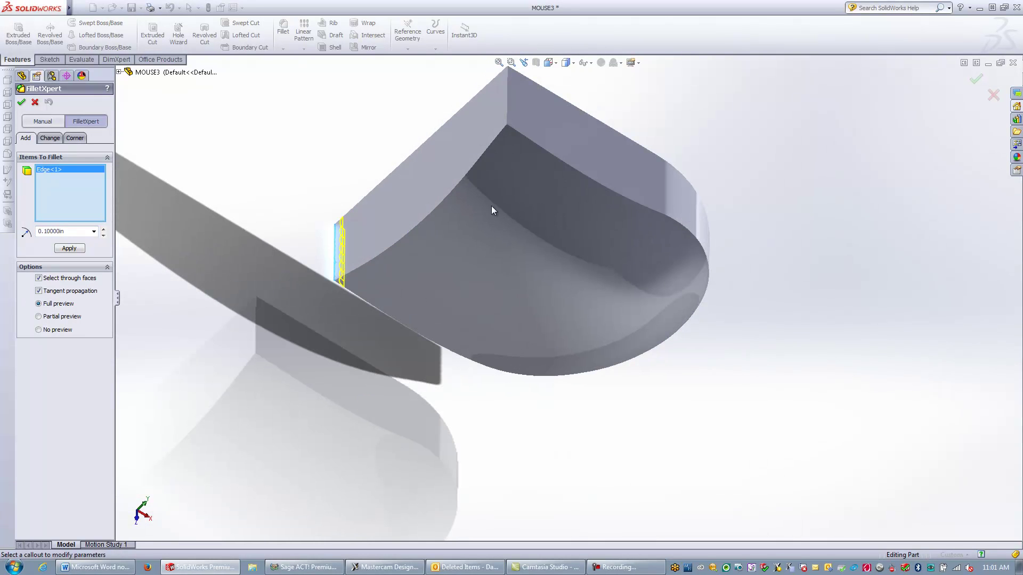
pyautogui.click(507, 110)
pyautogui.click(84, 233)
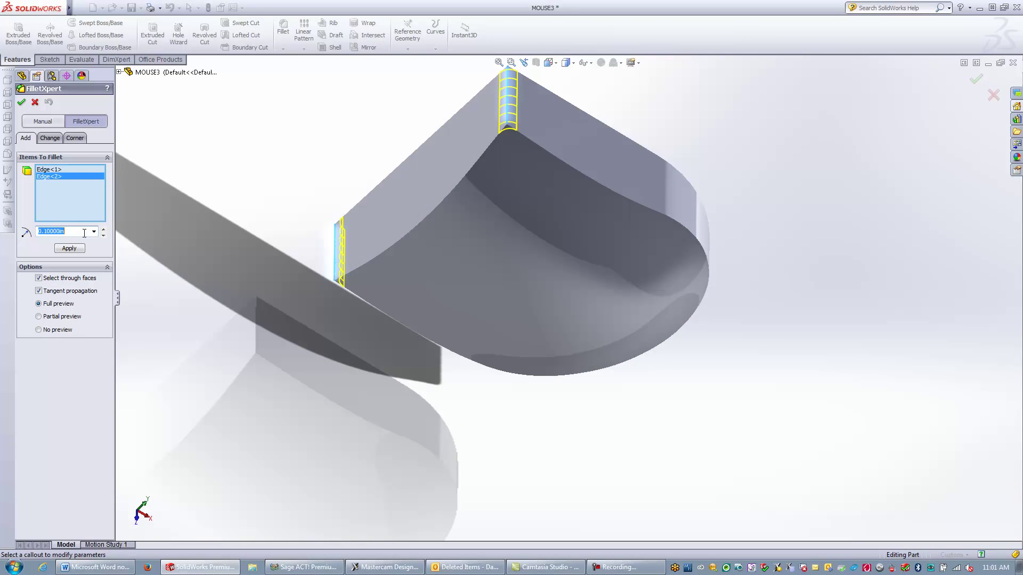
pyautogui.write('.25')
pyautogui.press('Return')
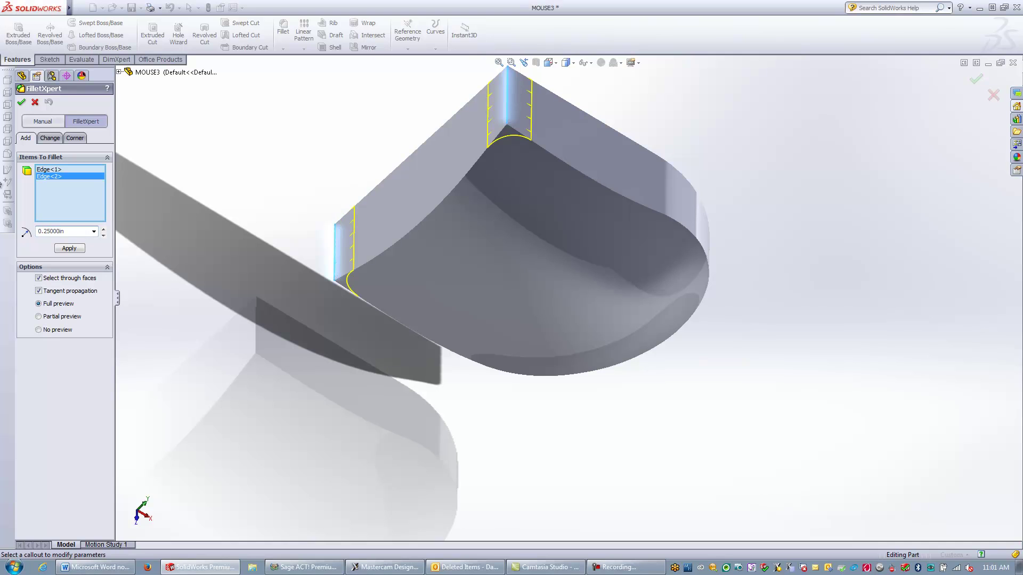
pyautogui.click(23, 104)
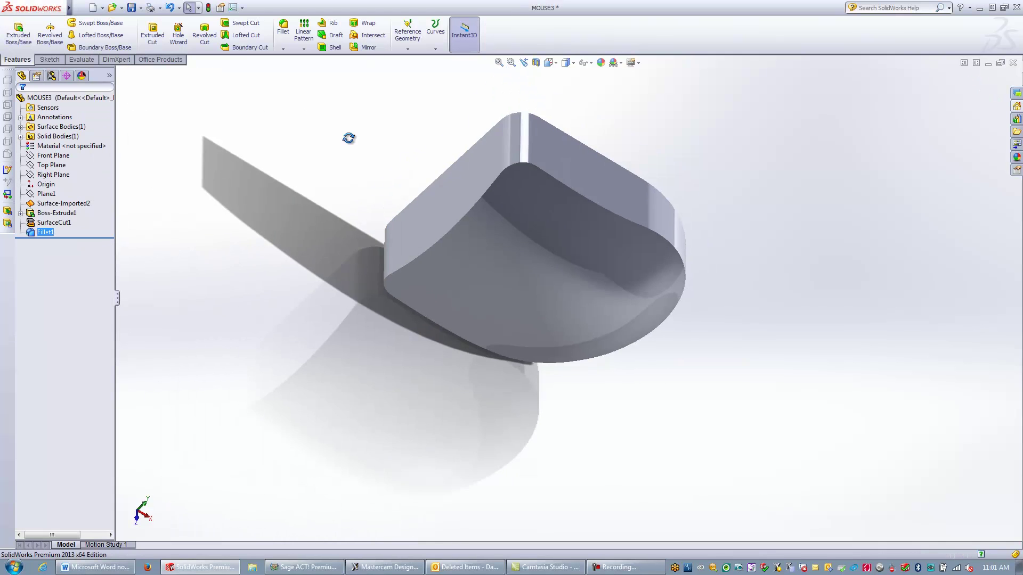
pyautogui.moveTo(347, 137); pyautogui.dragTo(339, 431, button='middle')
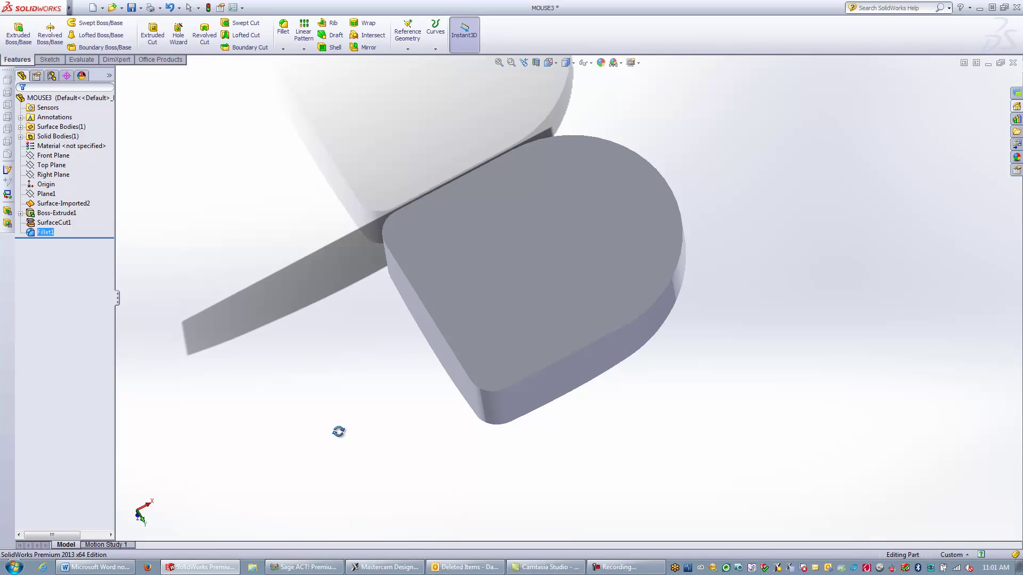
# - Add two #8-32 bottoming tapped holes on the bottom face near the lower and upper corners
pyautogui.click(179, 29)
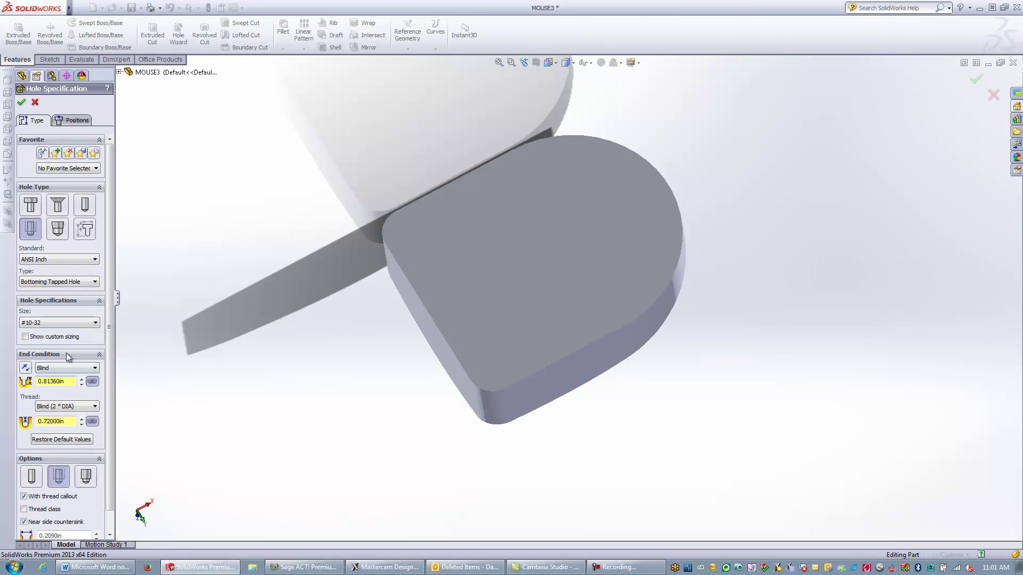
pyautogui.click(62, 323)
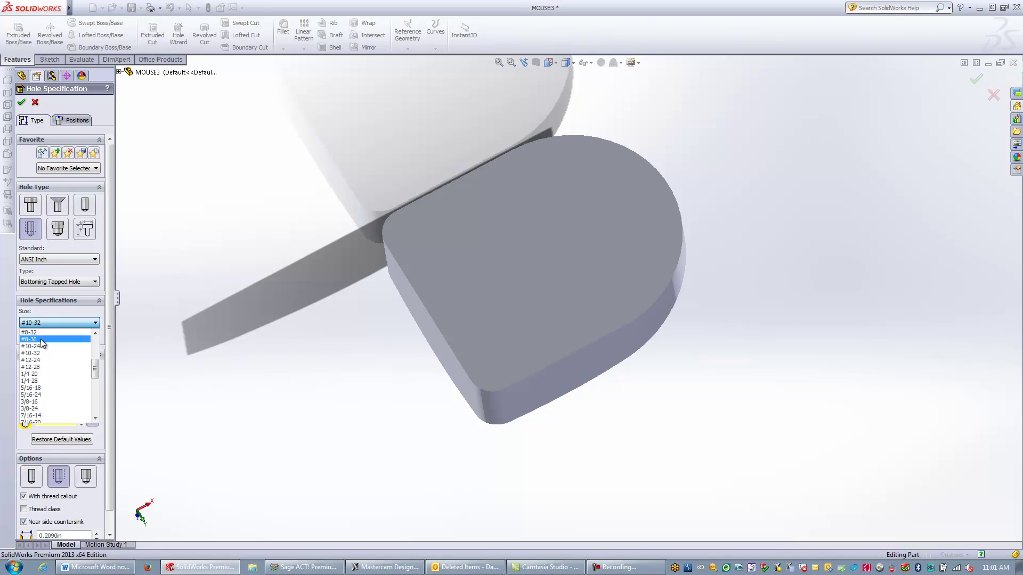
pyautogui.click(43, 331)
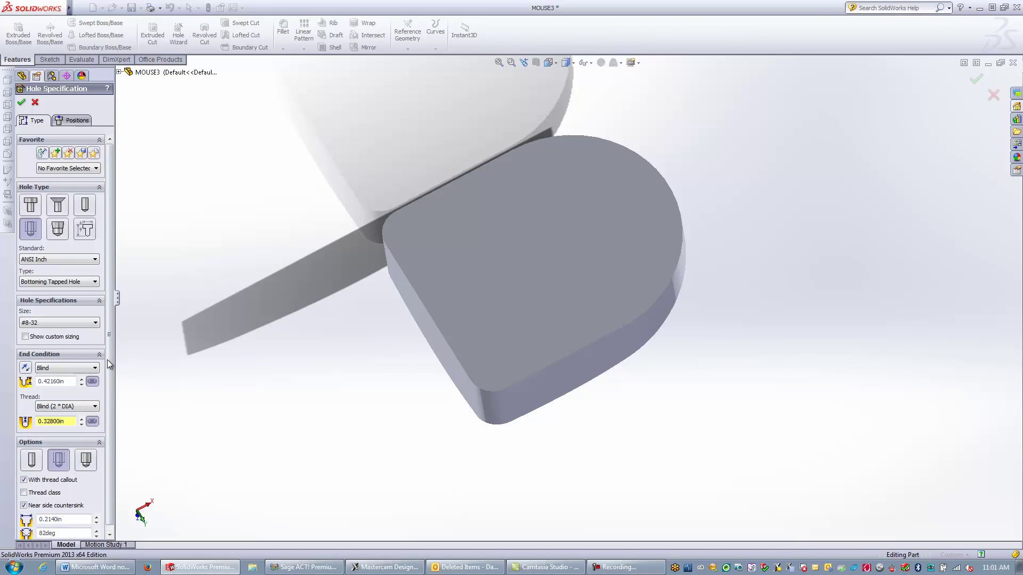
pyautogui.click(70, 124)
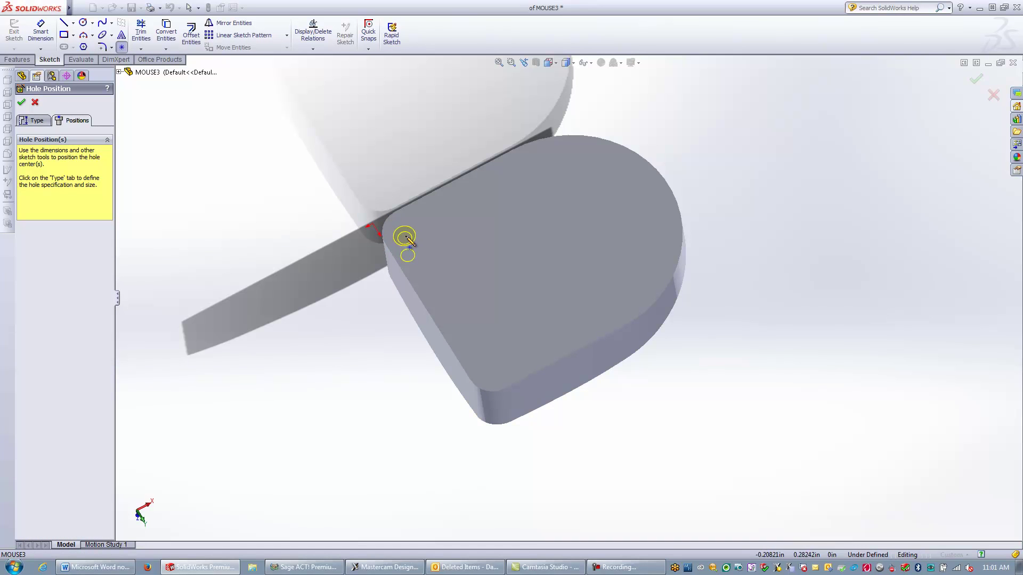
pyautogui.click(493, 368)
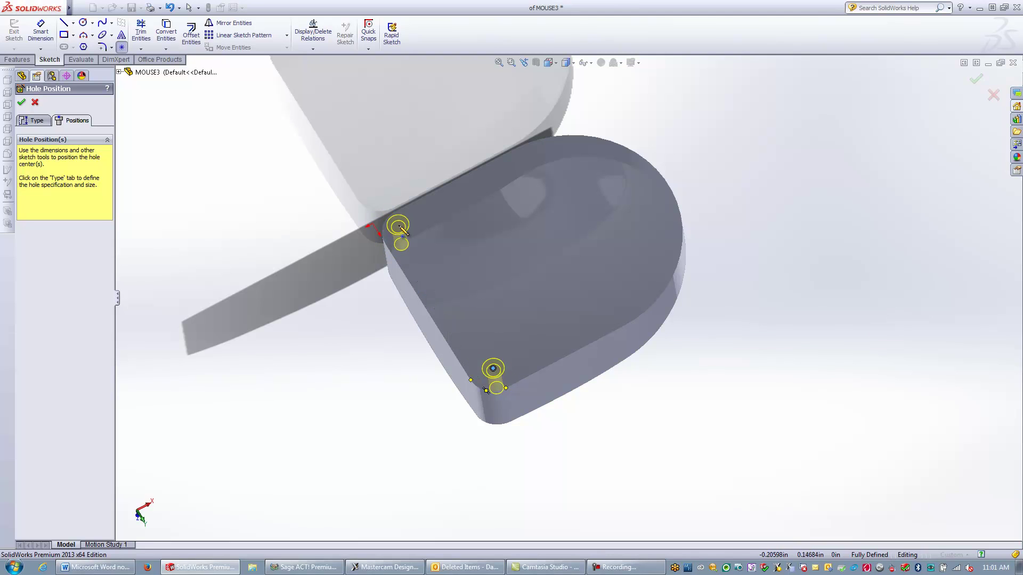
pyautogui.click(407, 232)
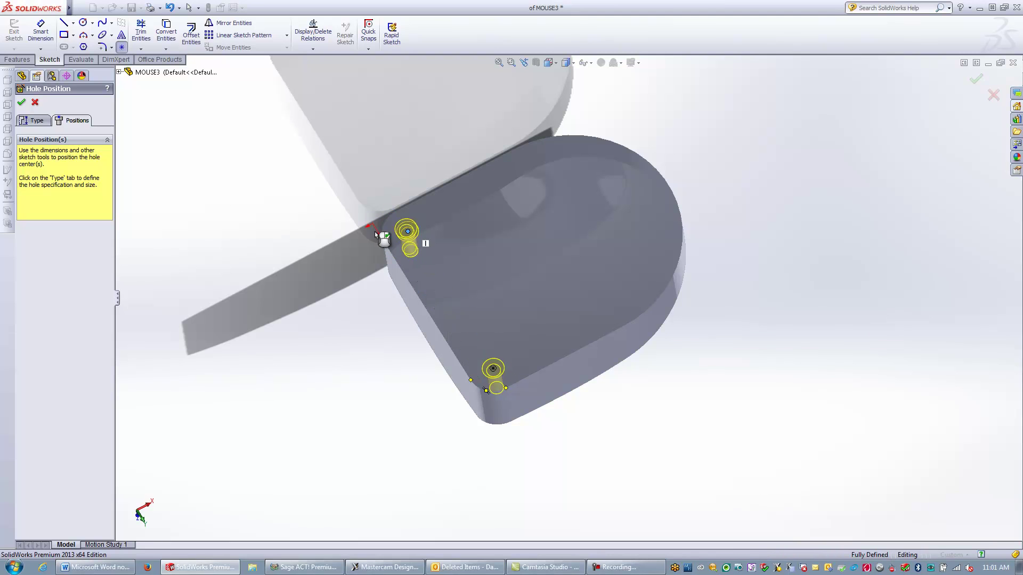
pyautogui.click(22, 103)
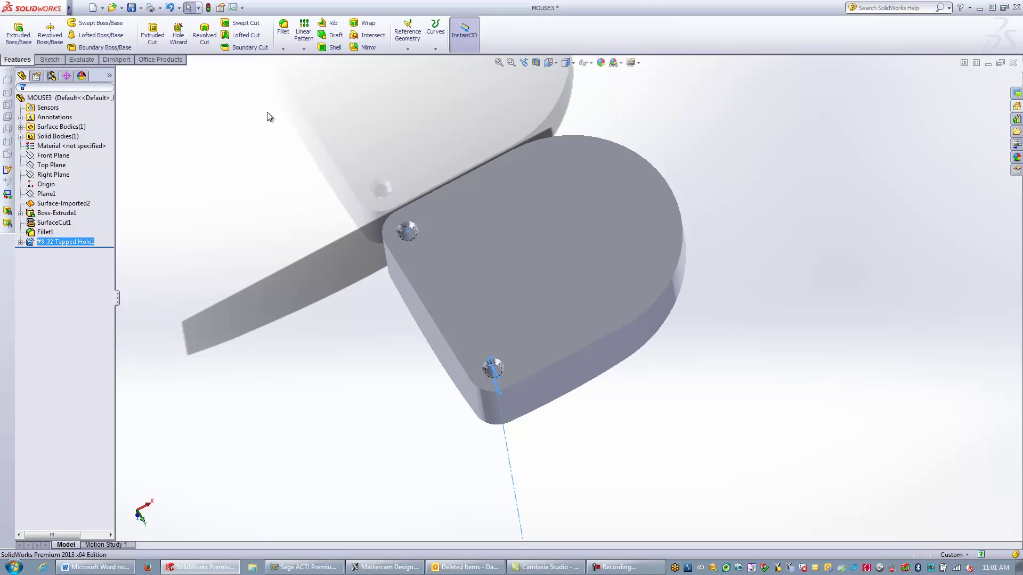
pyautogui.press('space')
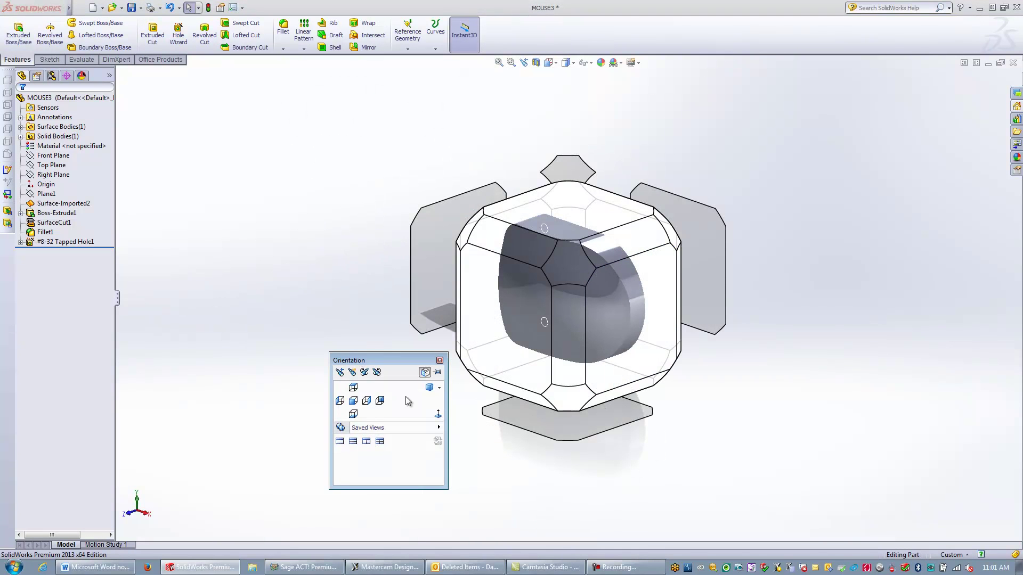
# - Change the D1@Fillet1 corner radius from 0.25 in to 0.375 in and rebuild the model
pyautogui.click(567, 264)
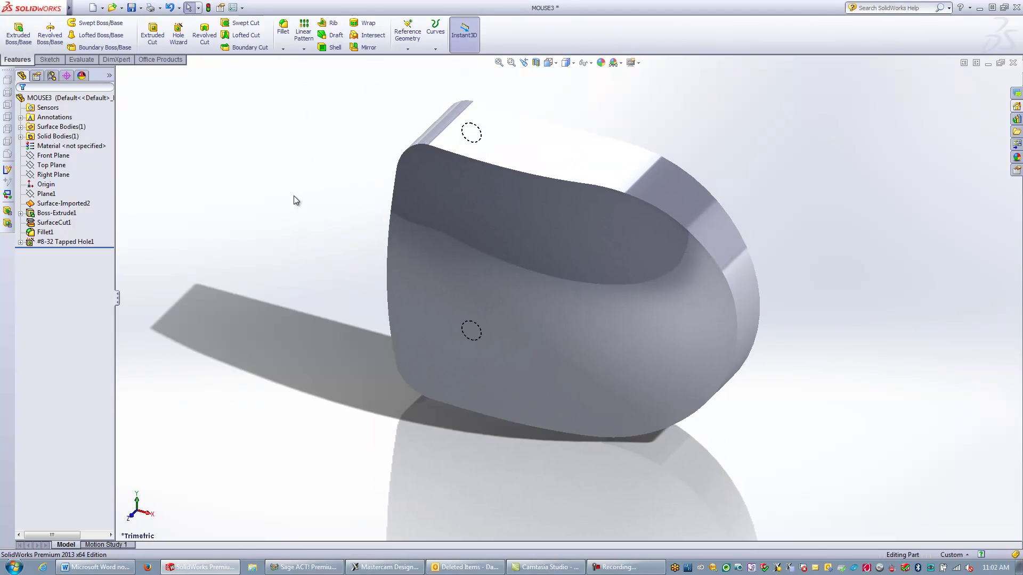
pyautogui.moveTo(295, 200); pyautogui.dragTo(596, 414, button='middle')
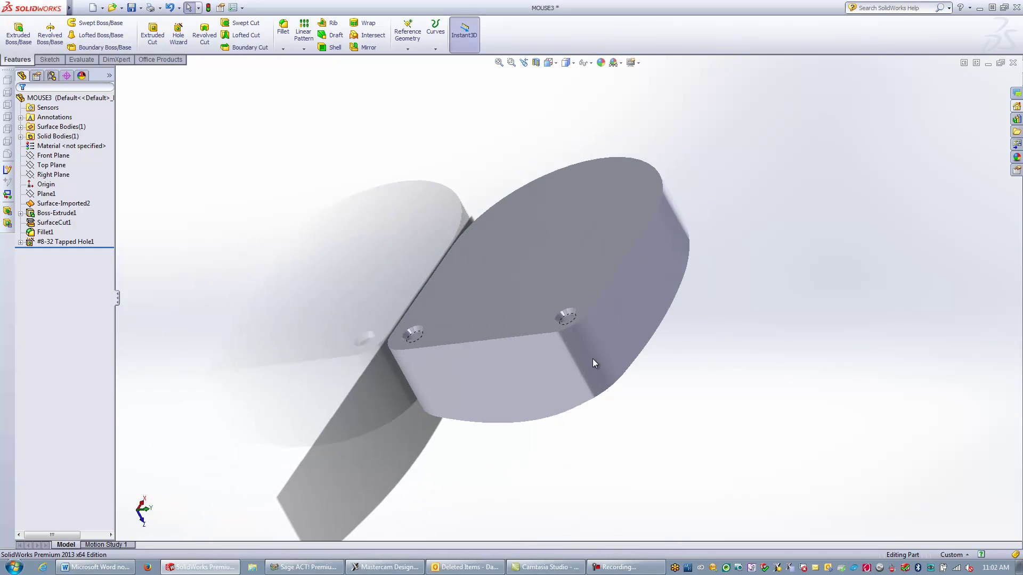
pyautogui.click(593, 361)
pyautogui.doubleClick(586, 397)
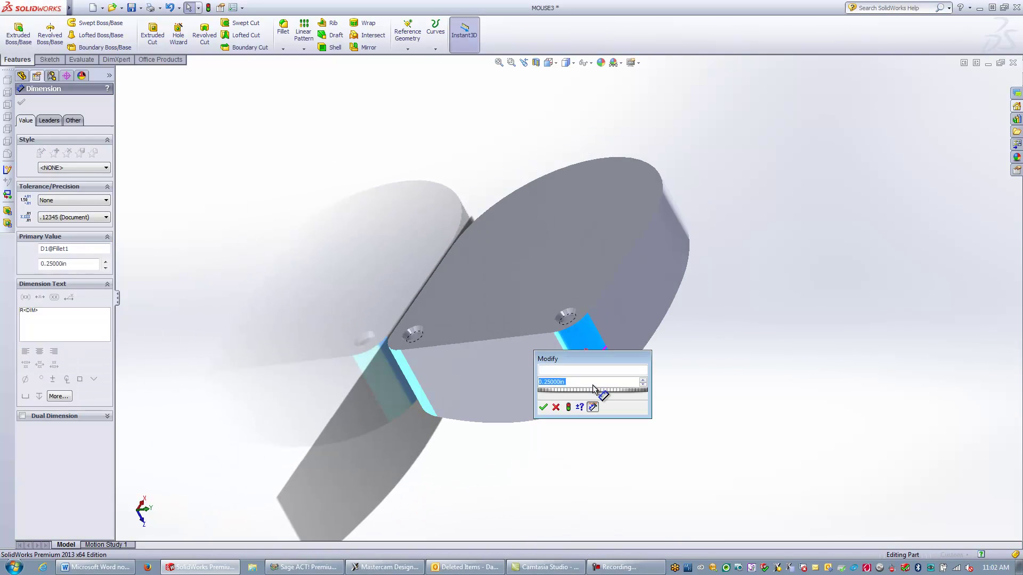
pyautogui.write('.375')
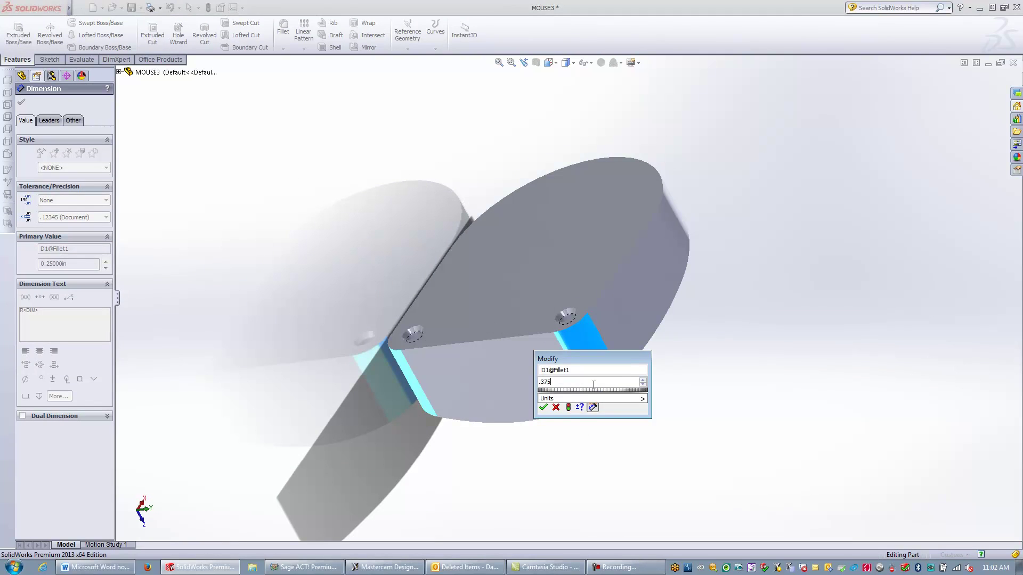
pyautogui.press('Return')
pyautogui.click(20, 104)
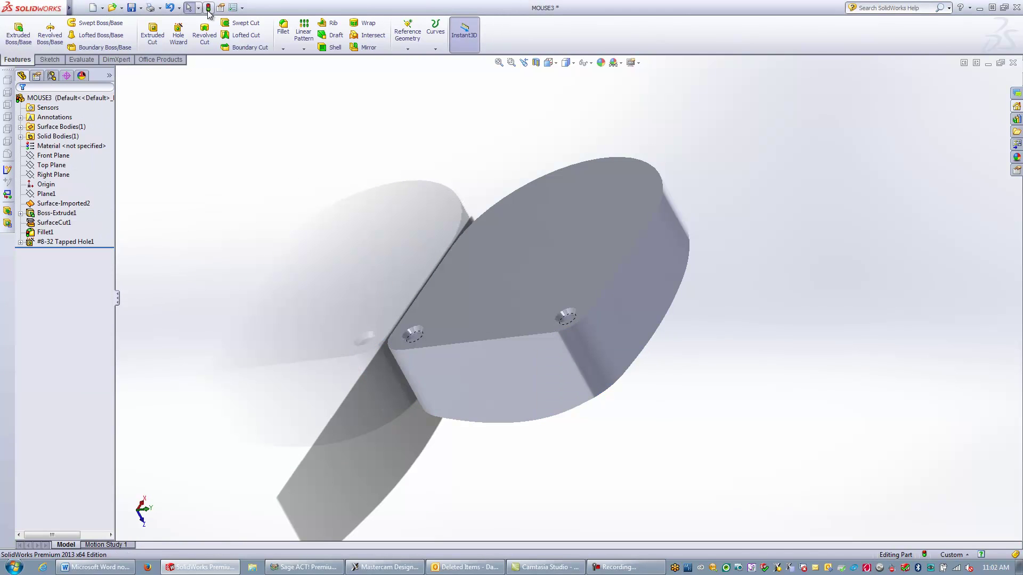
pyautogui.click(209, 8)
pyautogui.moveTo(372, 368); pyautogui.dragTo(261, 556, button='middle')
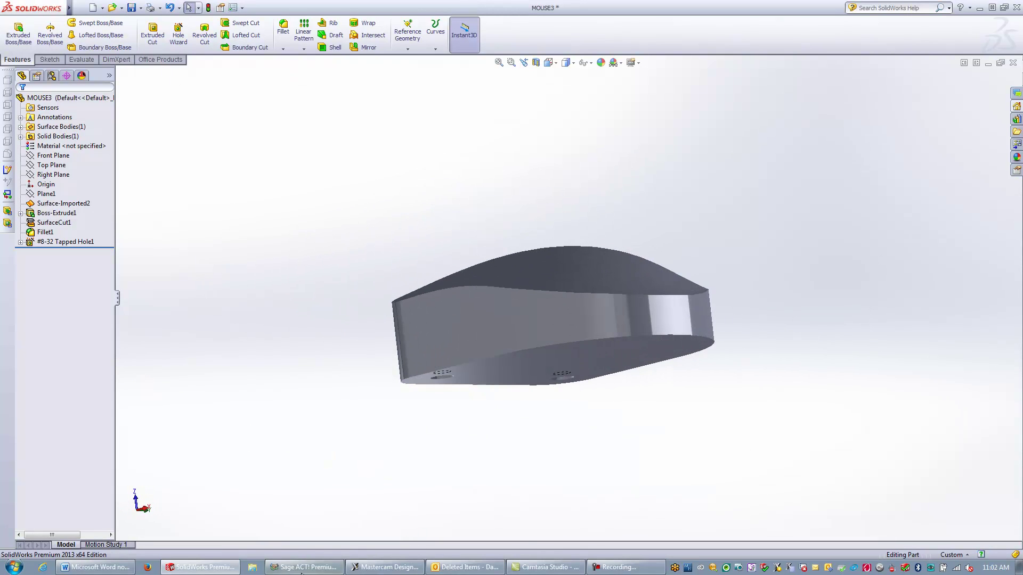